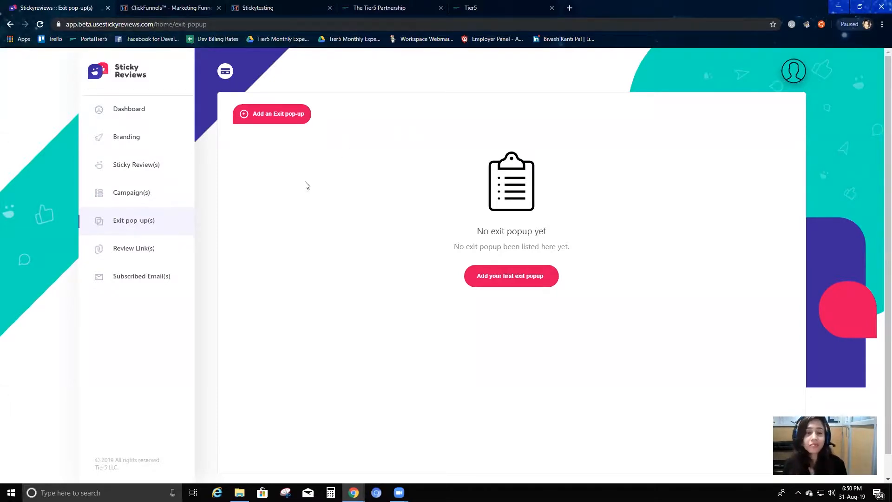
# Start a new exit popup and name it "first exit pop up"
pyautogui.click(279, 114)
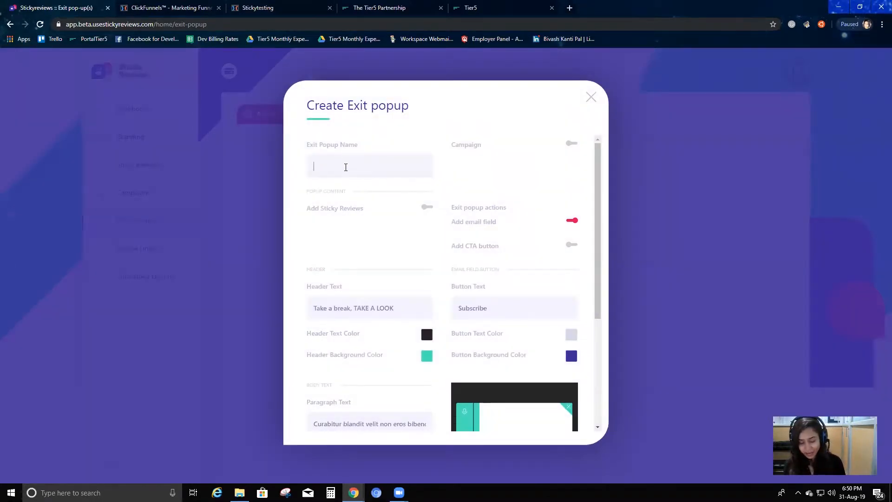
pyautogui.write('first exit pop up')
# Enable the campaign option for the popup and assign it to "first campaign"
pyautogui.click(570, 145)
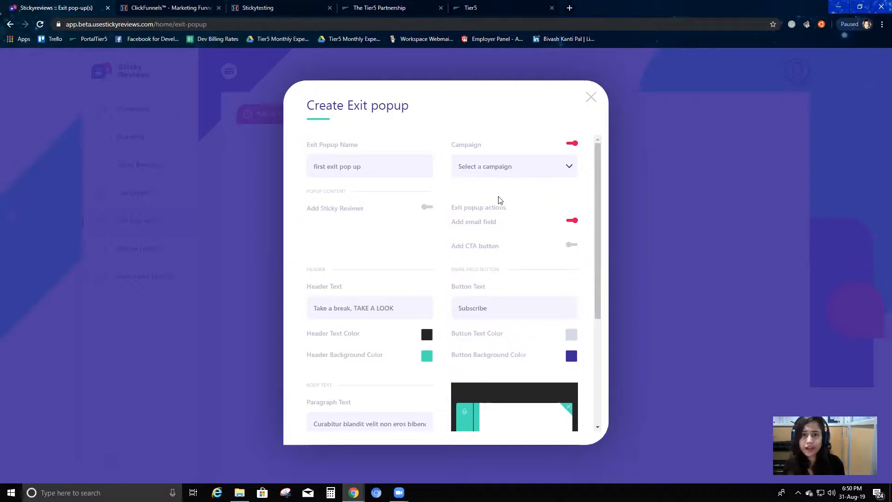
pyautogui.click(532, 167)
pyautogui.click(498, 193)
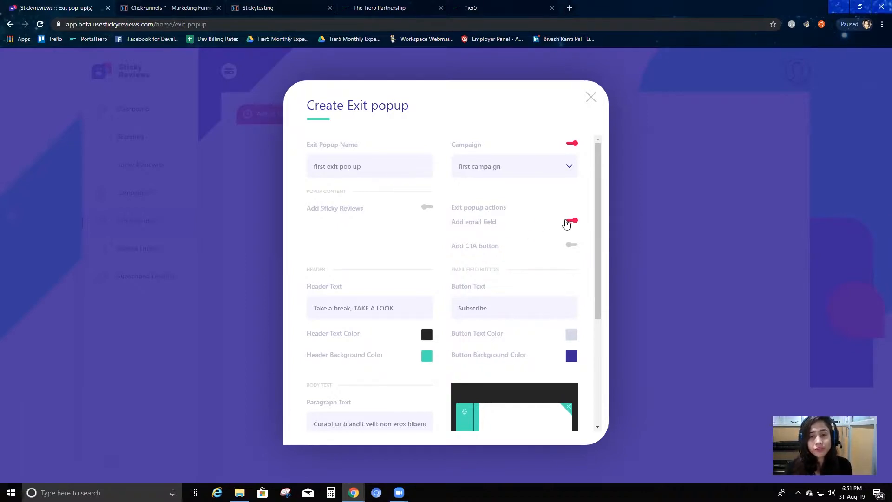
# Replace the popup's header text with "why are you leaving?"
pyautogui.scroll(-1, 530, 259)
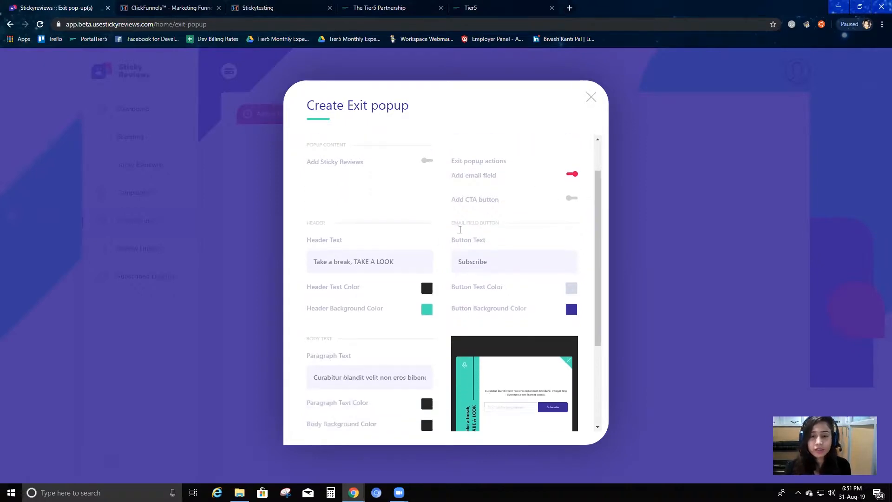
pyautogui.scroll(-2, 482, 225)
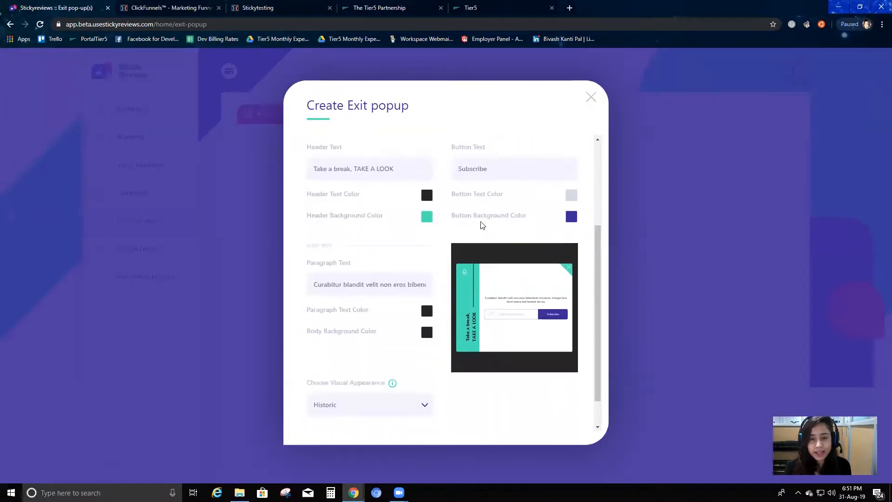
pyautogui.scroll(1, 432, 309)
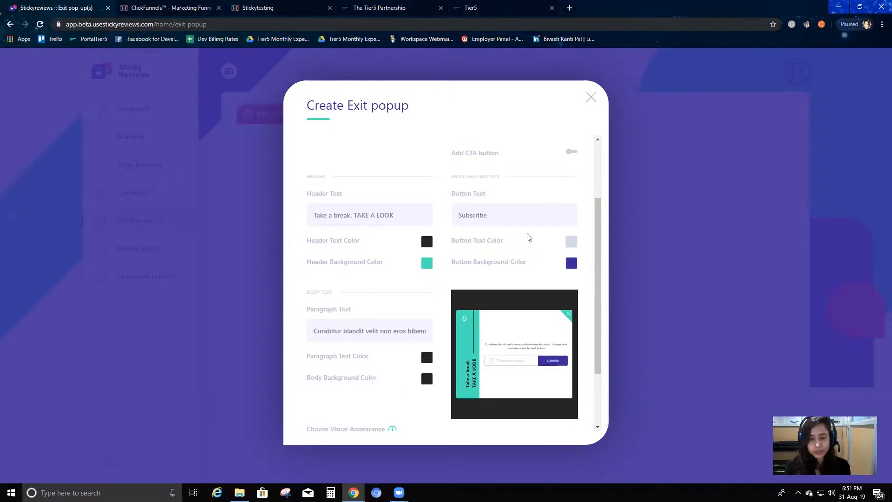
pyautogui.moveTo(395, 214); pyautogui.dragTo(302, 212)
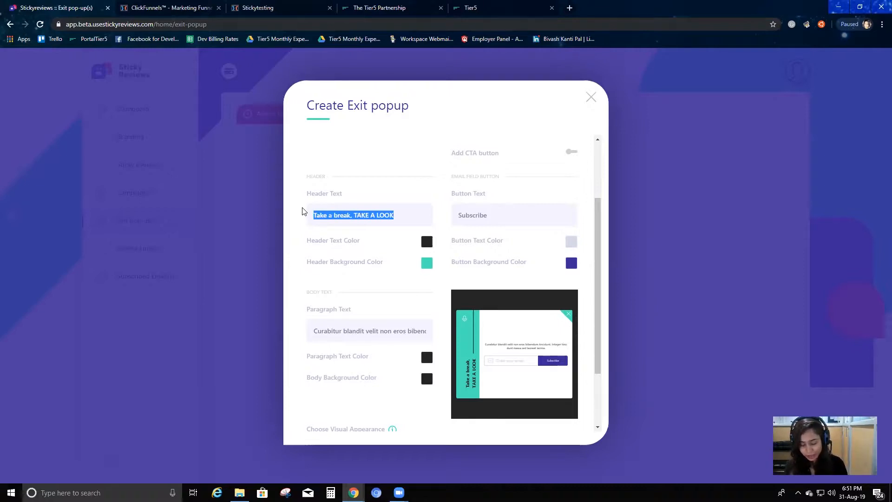
pyautogui.write('why are you leaving?')
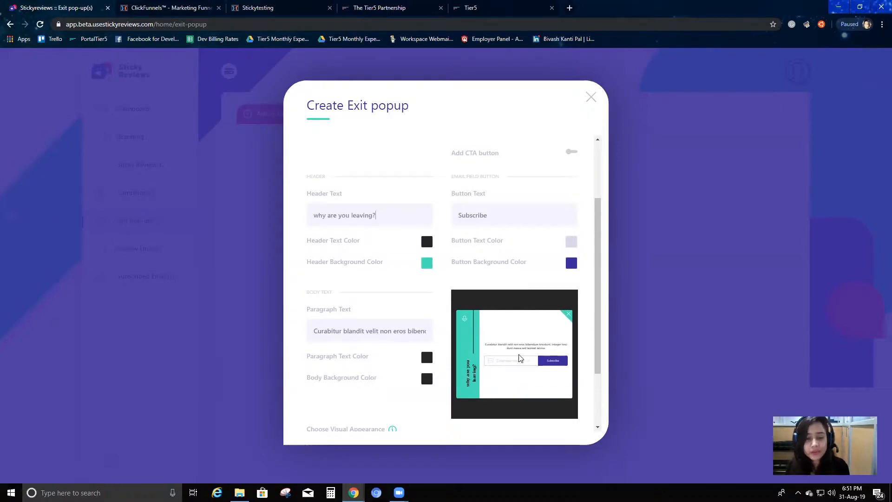
# Set the header background color to the muted grey-green #4f7269
pyautogui.scroll(-2, 517, 361)
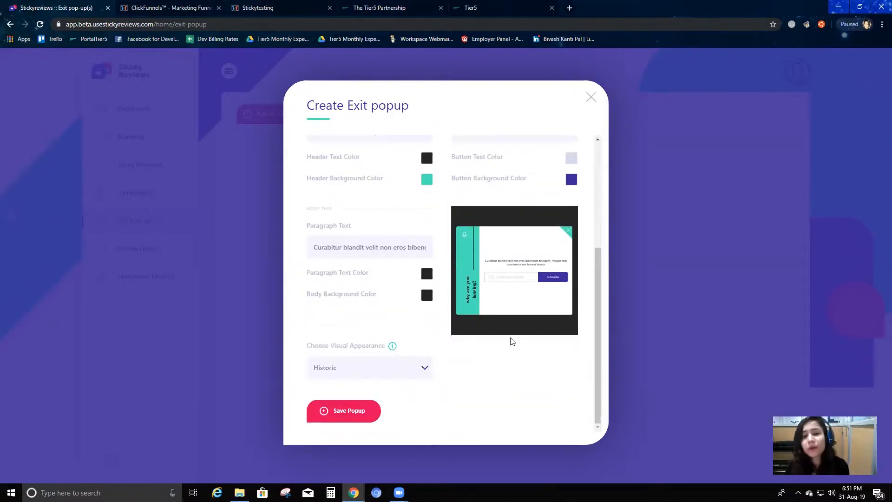
pyautogui.scroll(4, 510, 341)
pyautogui.scroll(-3, 359, 263)
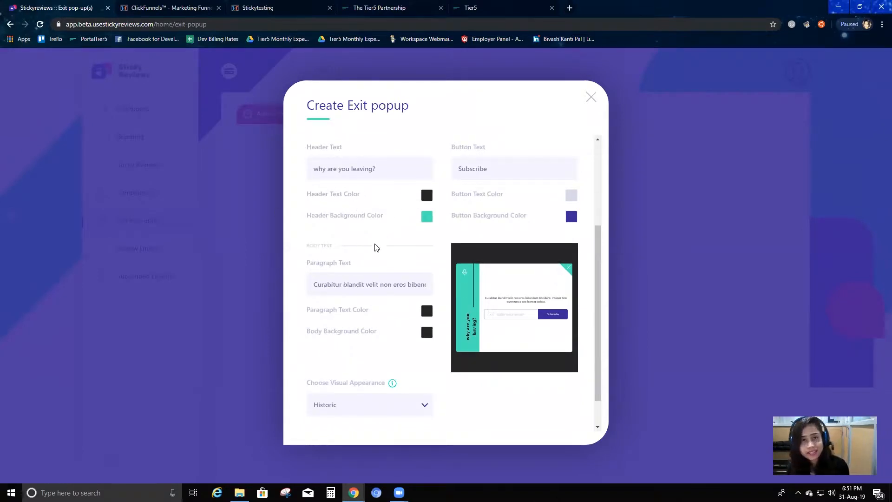
pyautogui.click(428, 220)
pyautogui.click(470, 244)
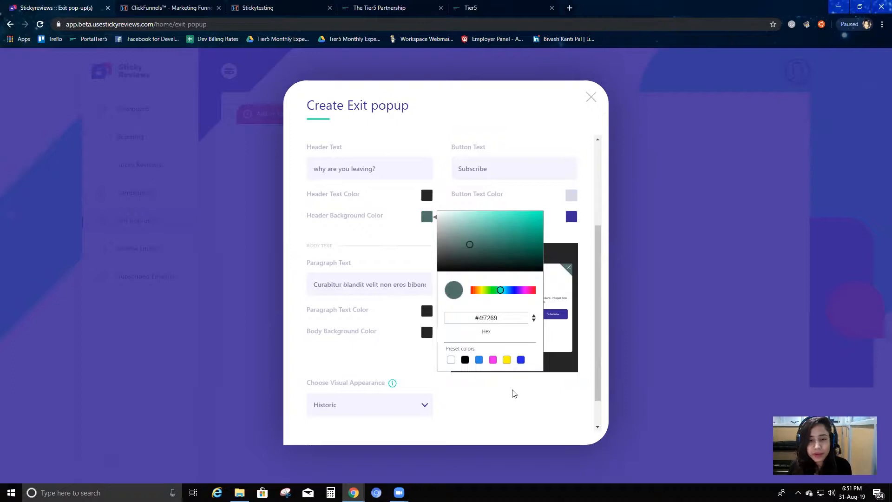
pyautogui.click(549, 294)
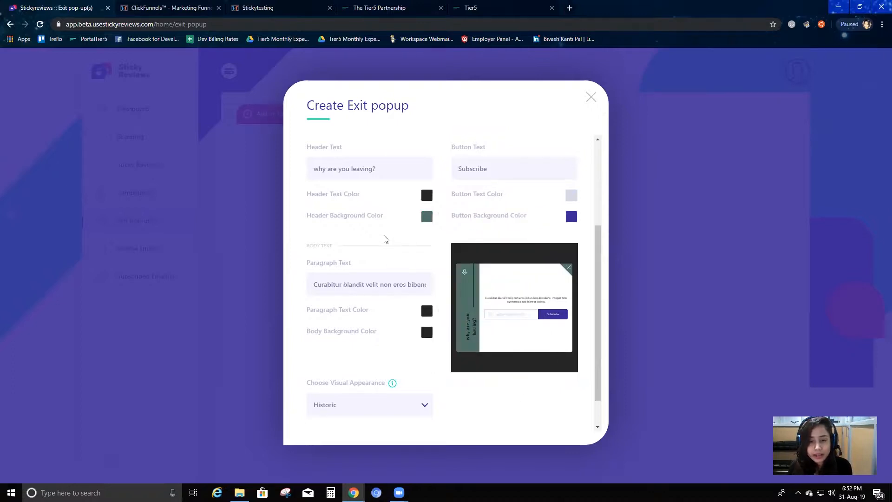
# Set the header text color to the white preset
pyautogui.click(427, 195)
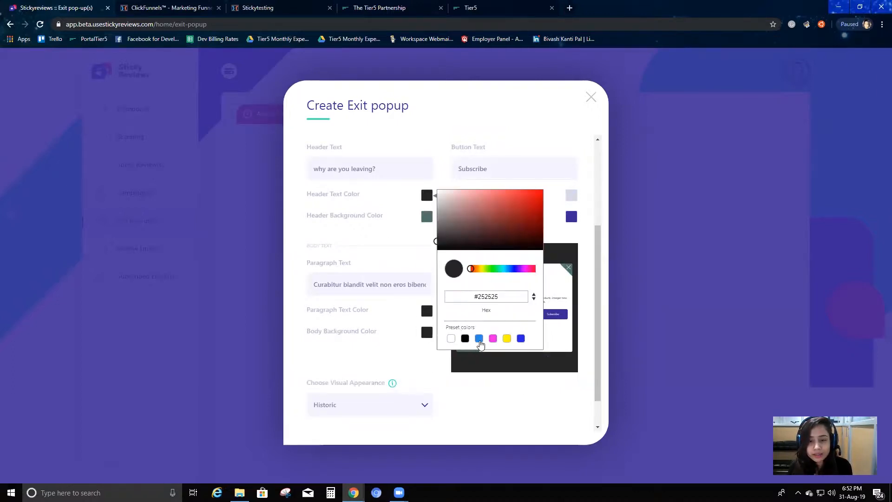
pyautogui.click(451, 338)
pyautogui.click(553, 294)
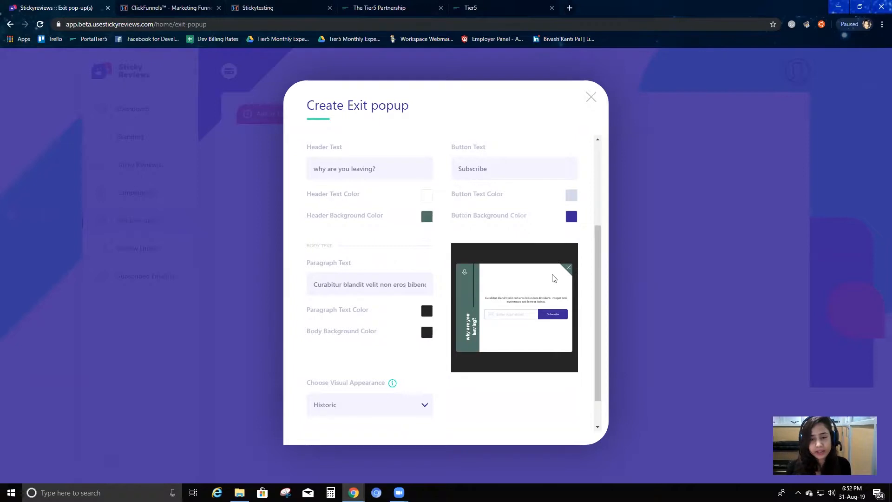
# Try "yes" as the email field button's text and restore it to "Subscribe"
pyautogui.scroll(1, 549, 322)
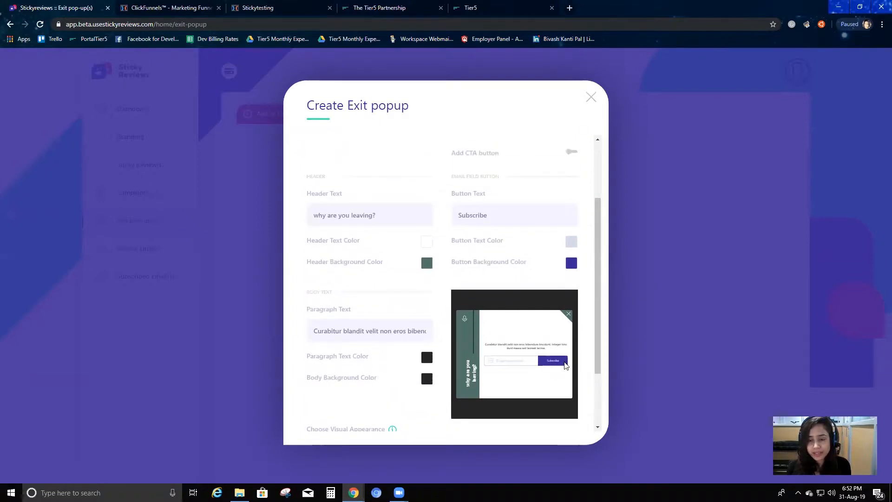
pyautogui.doubleClick(502, 216)
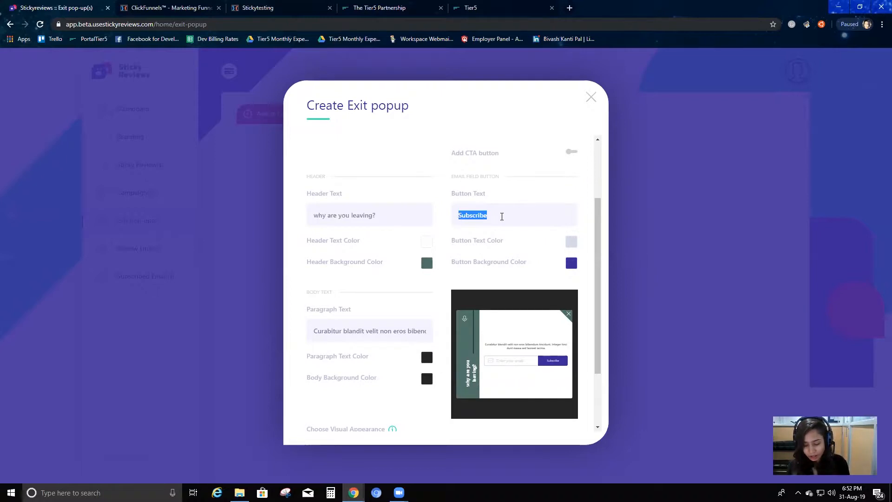
pyautogui.write('yes')
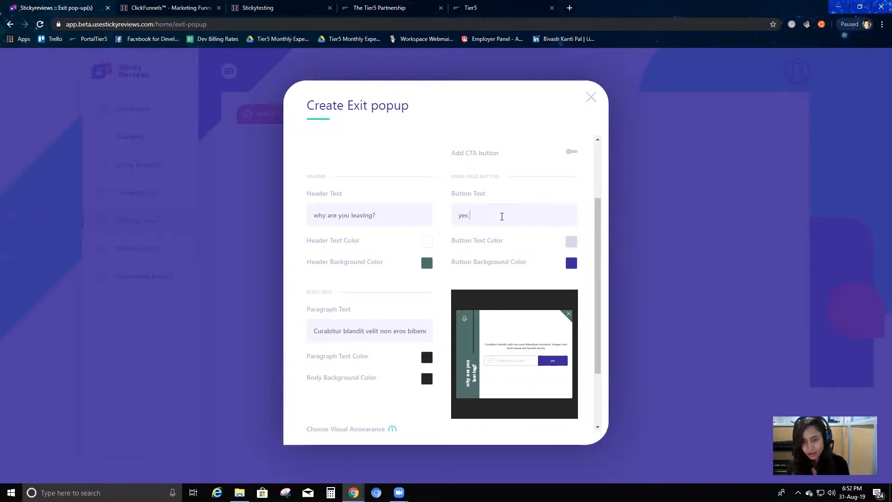
pyautogui.press('BackSpace')
pyautogui.write('Sub')
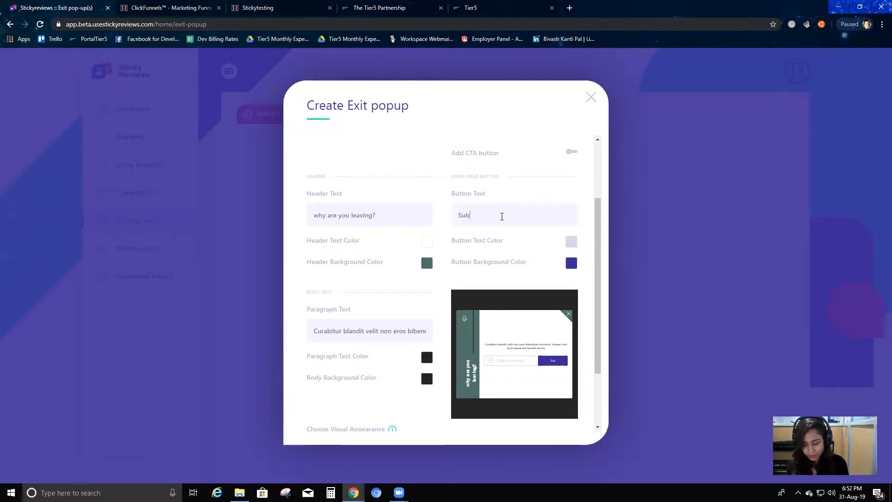
pyautogui.write('scribe')
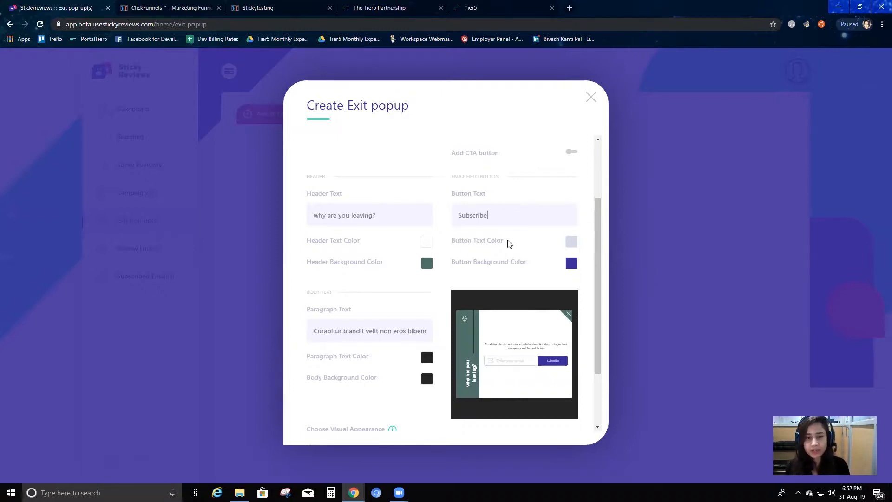
# Set the Subscribe button's text color to white, #ffffff
pyautogui.click(571, 242)
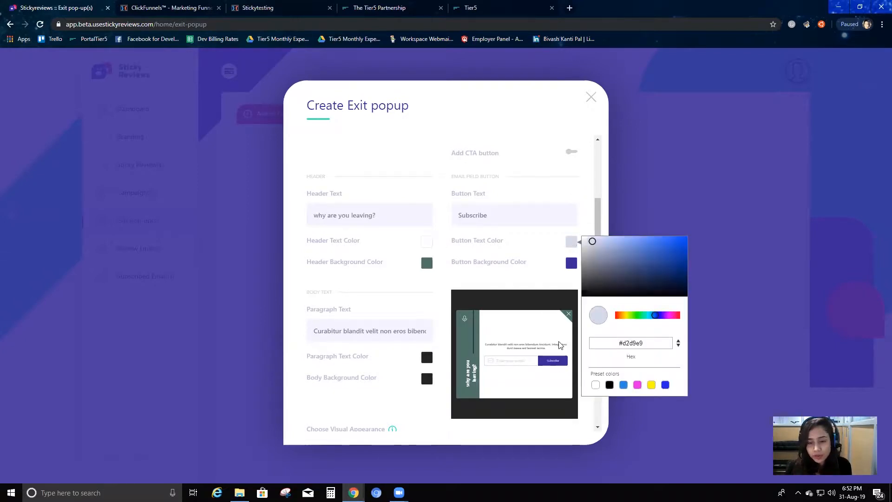
pyautogui.click(635, 316)
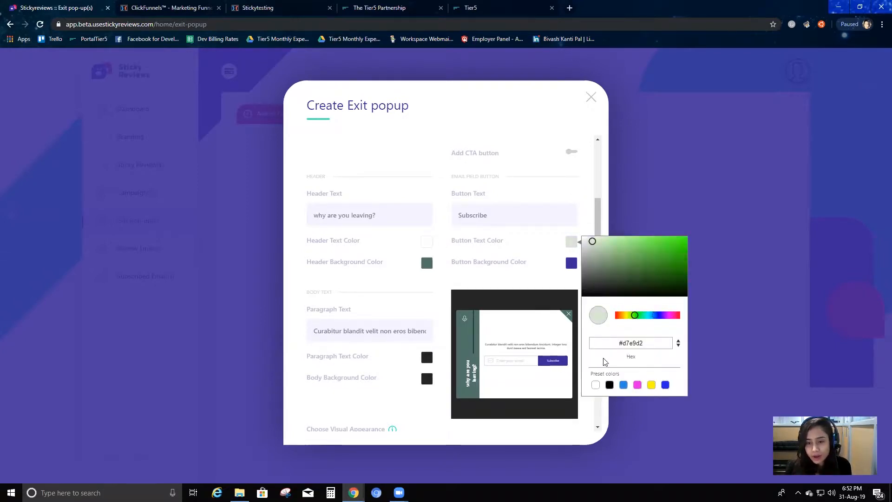
pyautogui.click(596, 385)
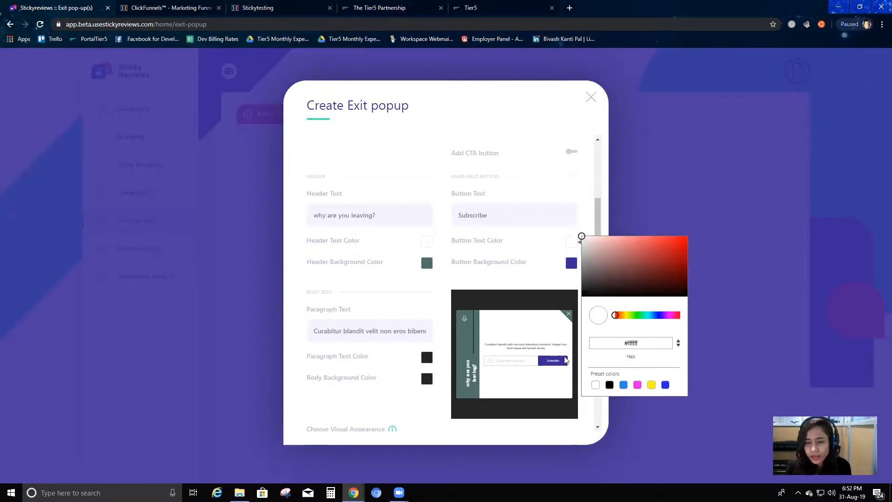
# Set the Subscribe button's background color to the muted blue #587cab
pyautogui.click(571, 264)
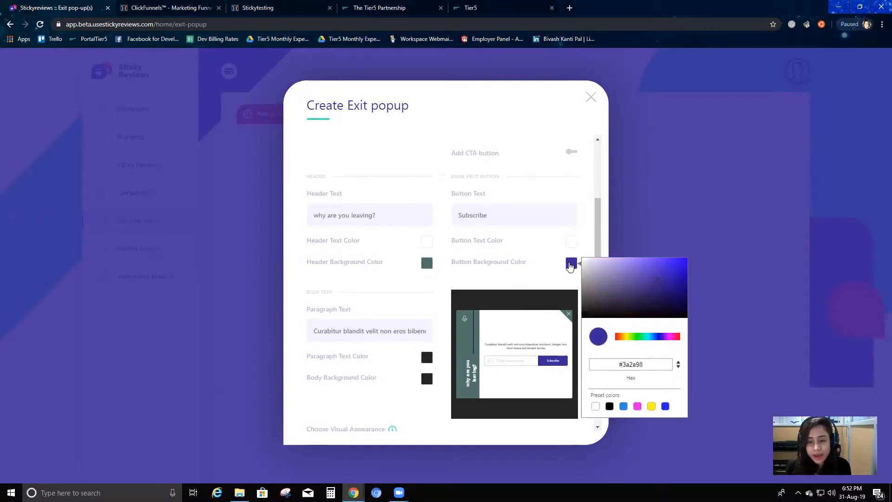
pyautogui.click(594, 277)
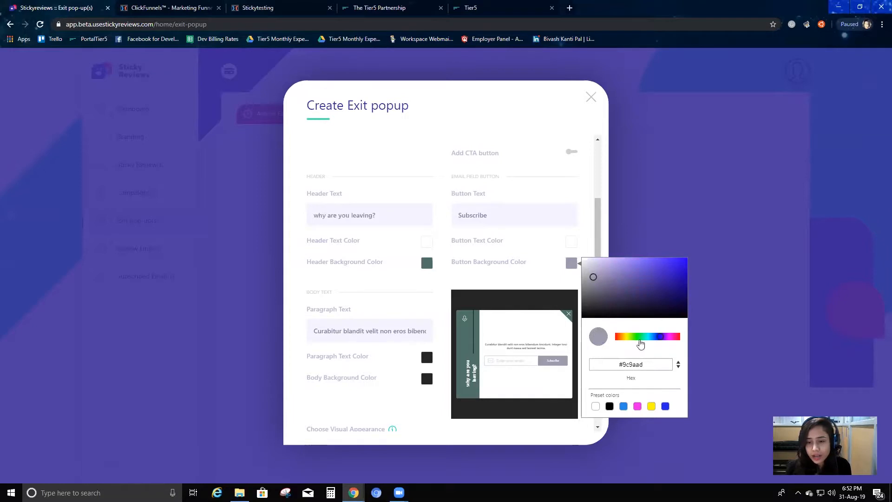
pyautogui.click(621, 337)
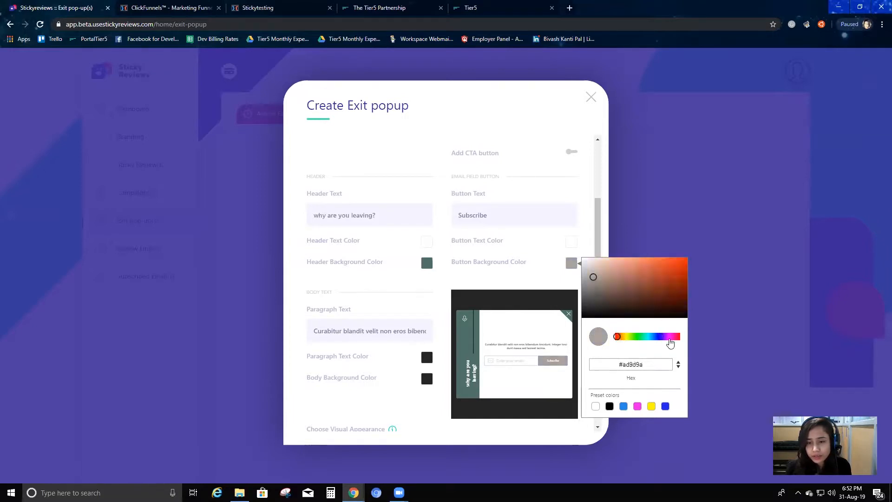
pyautogui.click(654, 338)
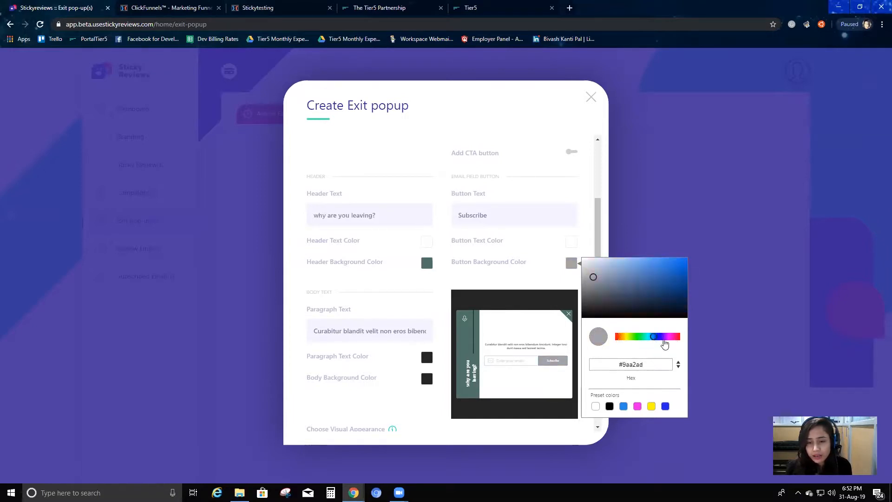
pyautogui.click(634, 278)
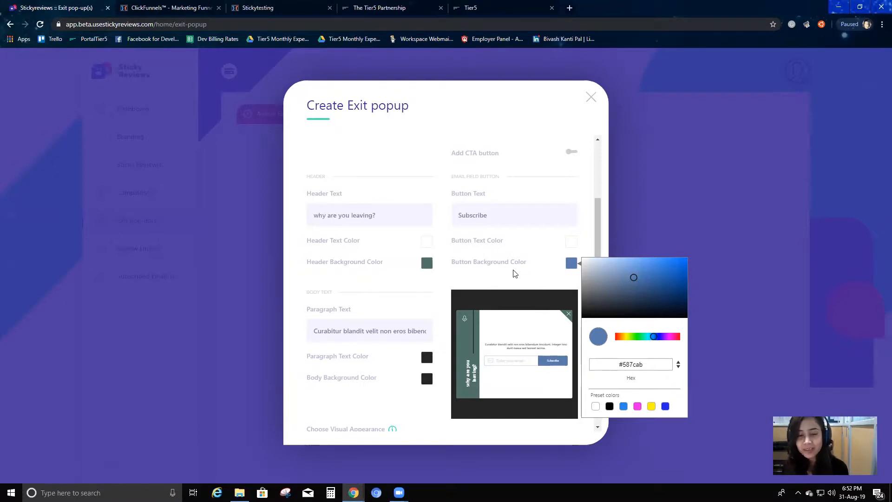
pyautogui.click(547, 290)
# Replace the body paragraph text with "hey will you be interested to give your email so that you dont miss our offer"
pyautogui.scroll(-1, 442, 334)
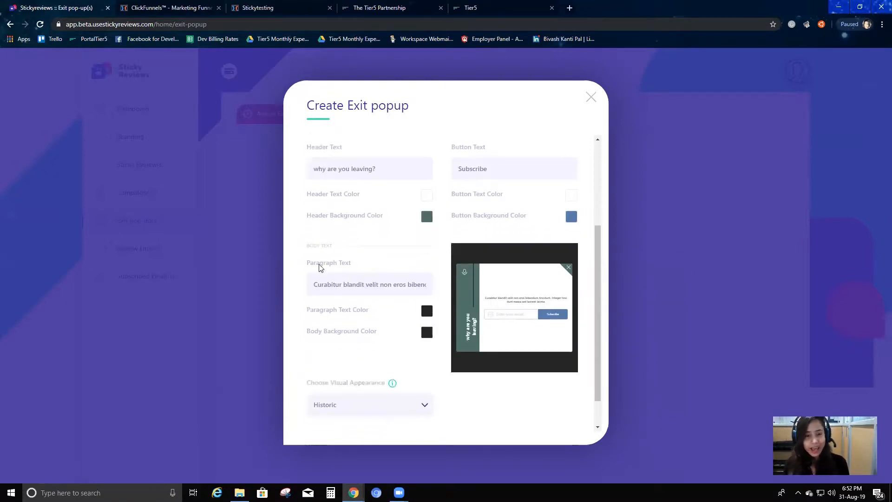
pyautogui.click(342, 286)
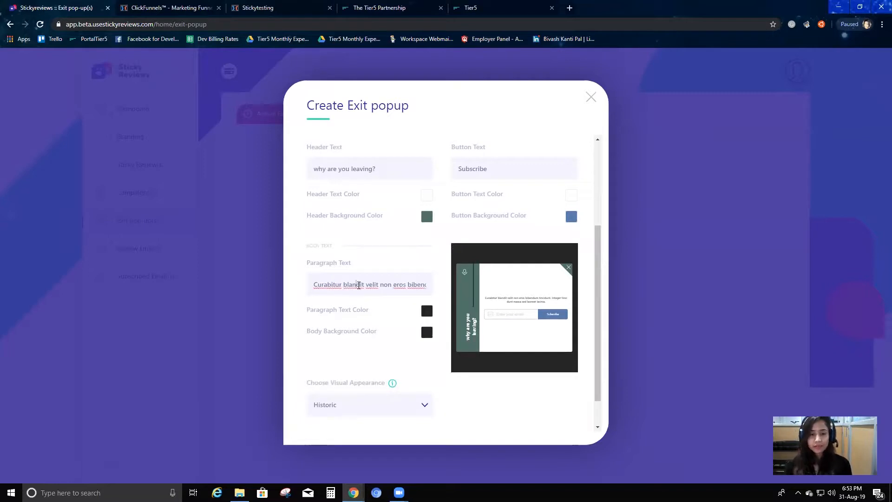
pyautogui.click(515, 303)
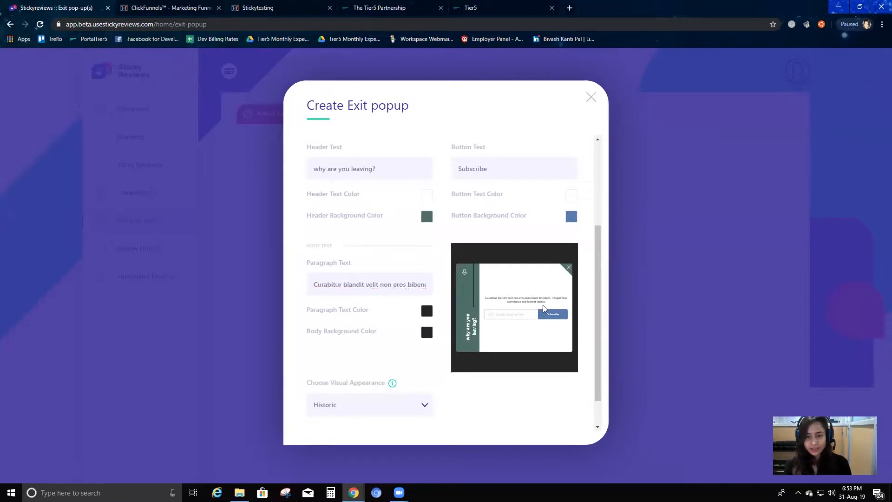
pyautogui.tripleClick(375, 286)
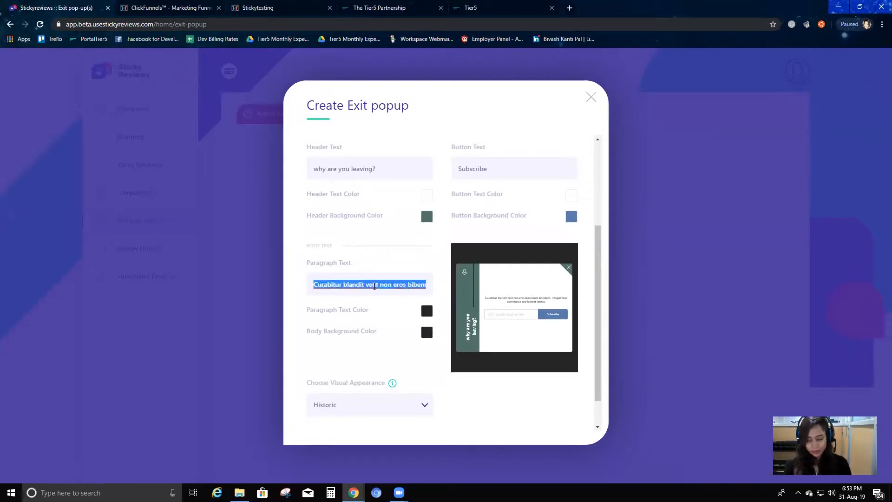
pyautogui.write('hey will you be inter')
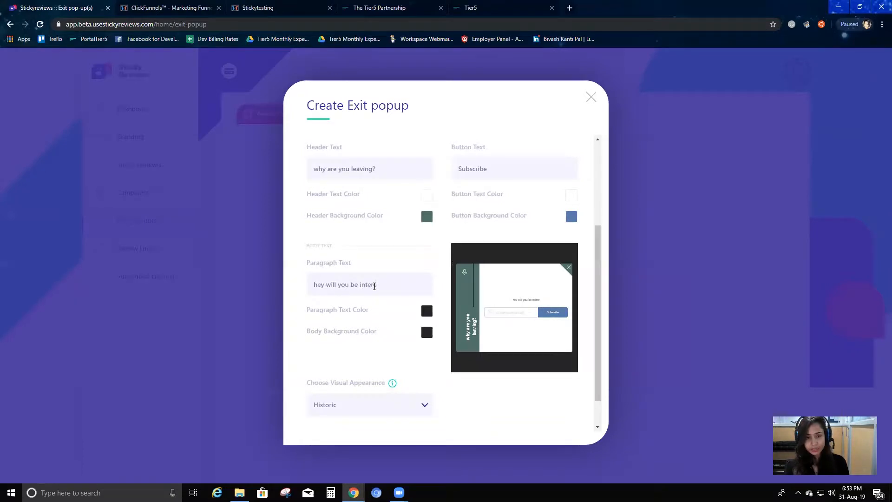
pyautogui.write('gveve your ema')
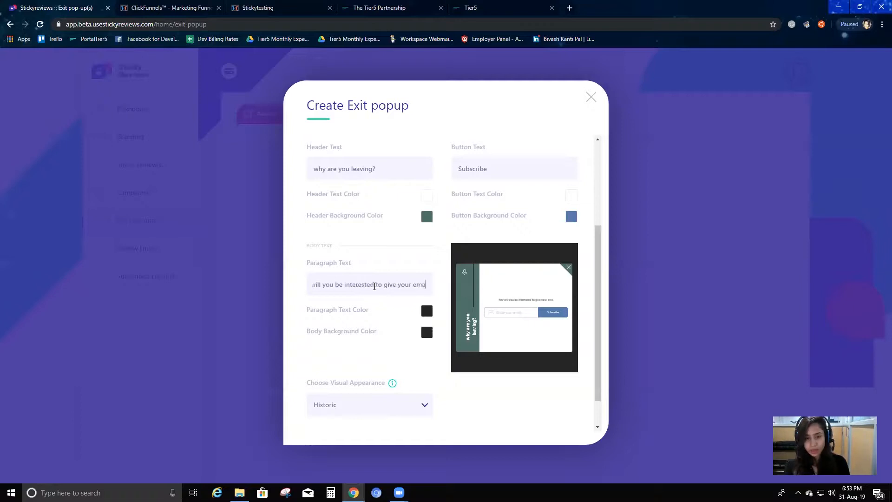
pyautogui.write('il so that ')
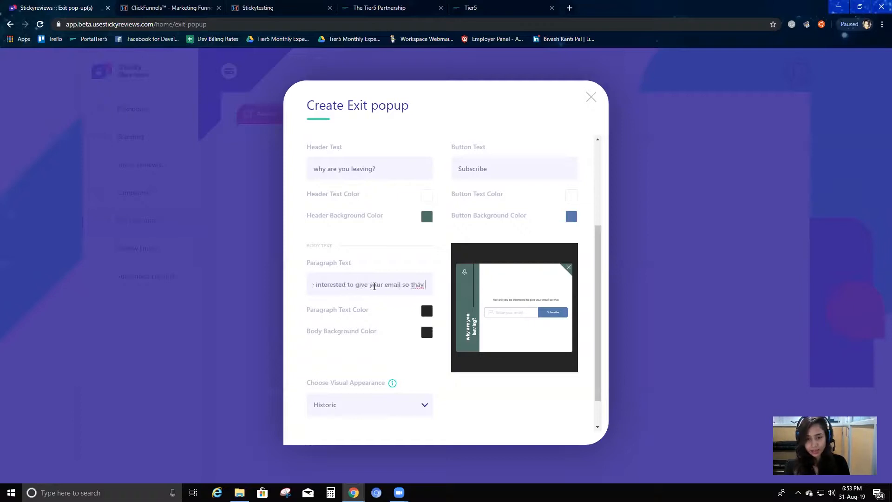
pyautogui.write('you f')
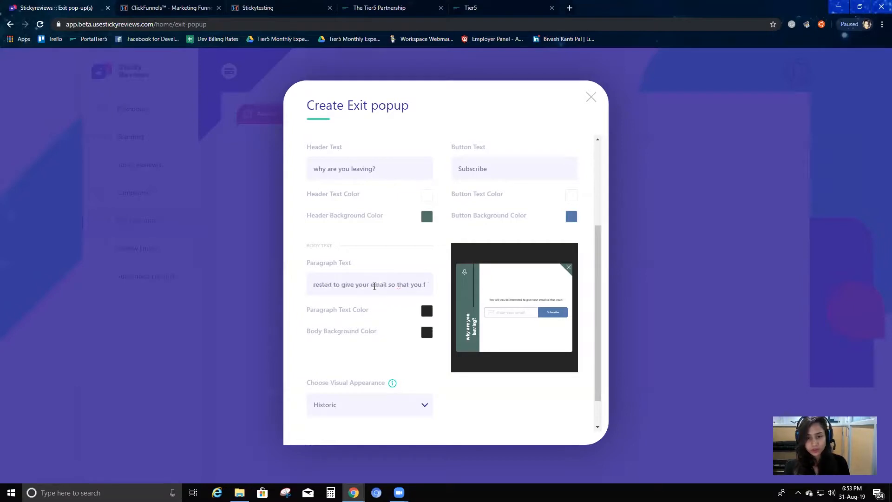
pyautogui.press('BackSpace')
pyautogui.write('dont miss')
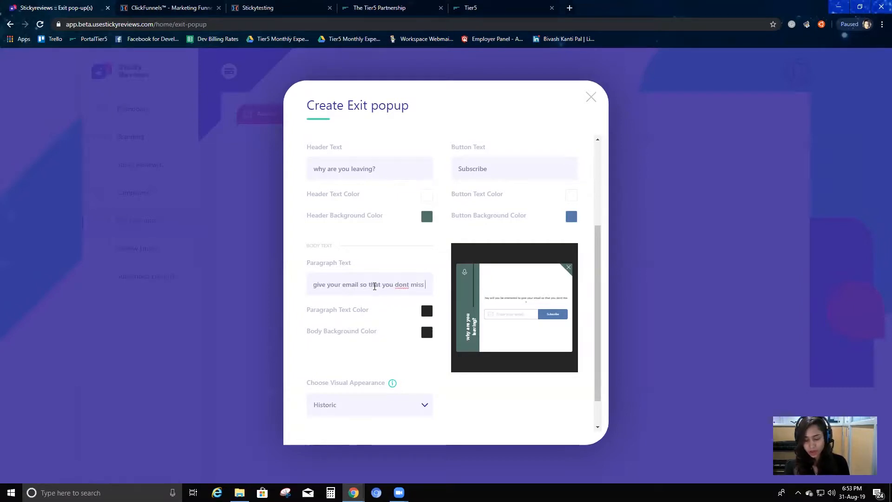
pyautogui.write(' o')
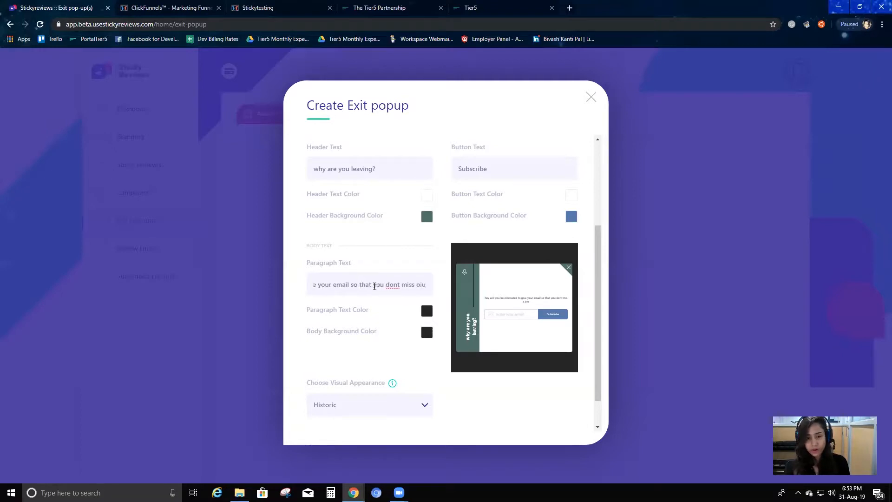
pyautogui.write('ur offer')
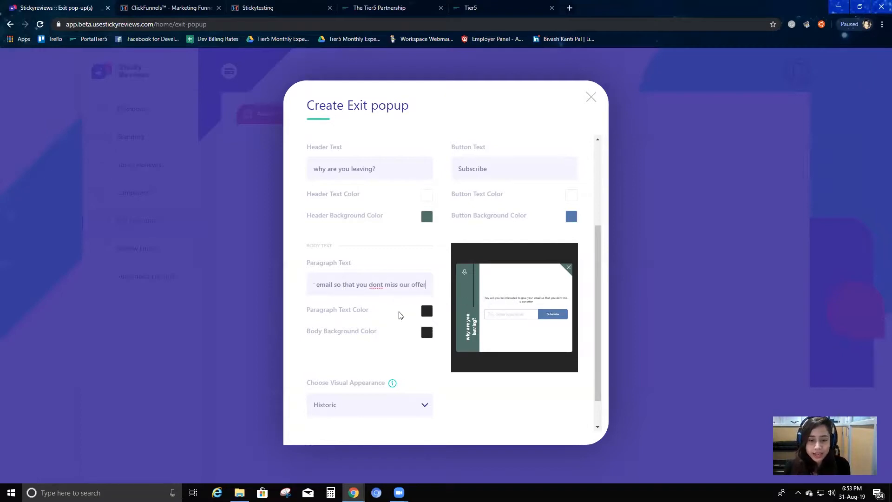
# Set the paragraph text color to the pink shade #c6509a
pyautogui.click(427, 313)
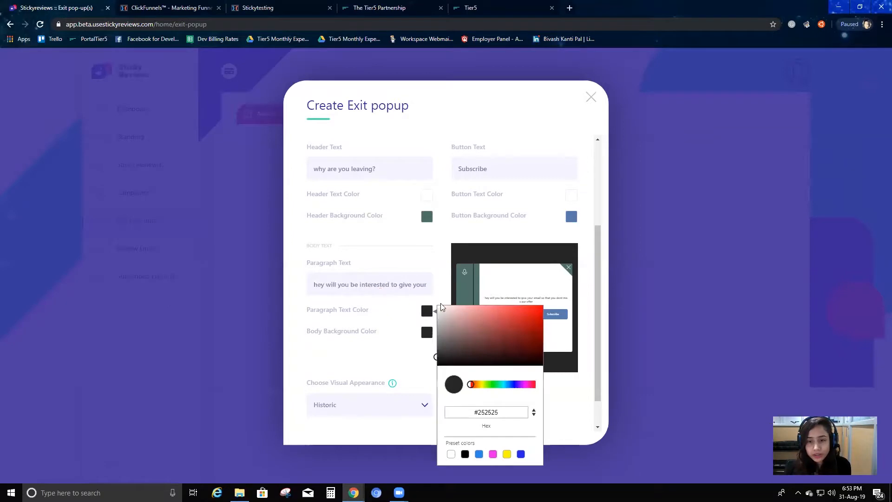
pyautogui.click(459, 340)
pyautogui.moveTo(523, 387); pyautogui.dragTo(530, 390)
pyautogui.click(500, 318)
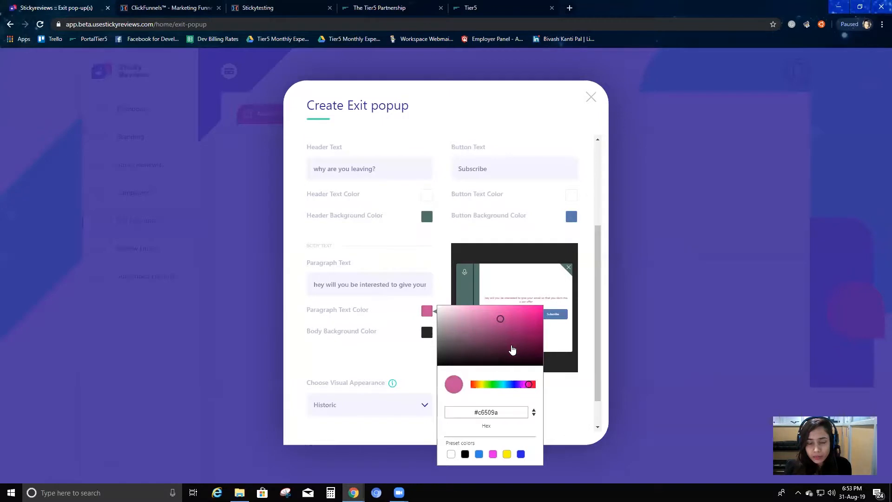
pyautogui.click(406, 340)
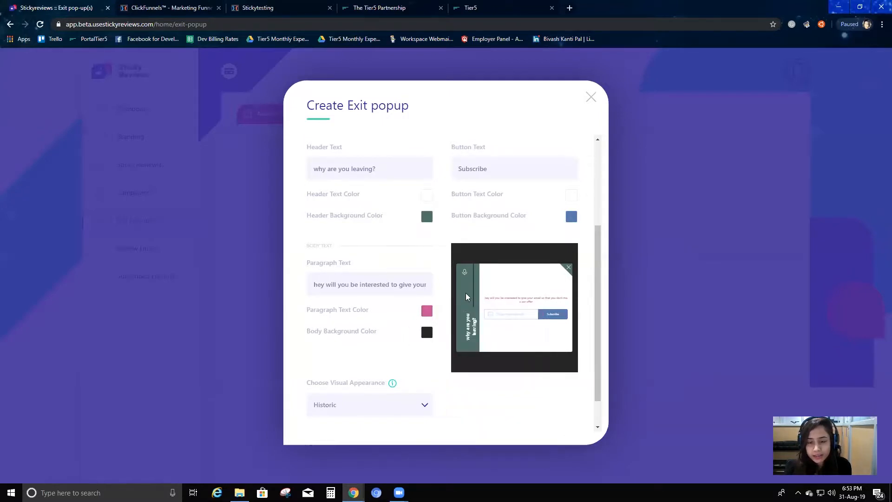
# Try lighter and darker grays for the body background color and settle on the near-black #100f0f
pyautogui.click(426, 332)
pyautogui.click(440, 344)
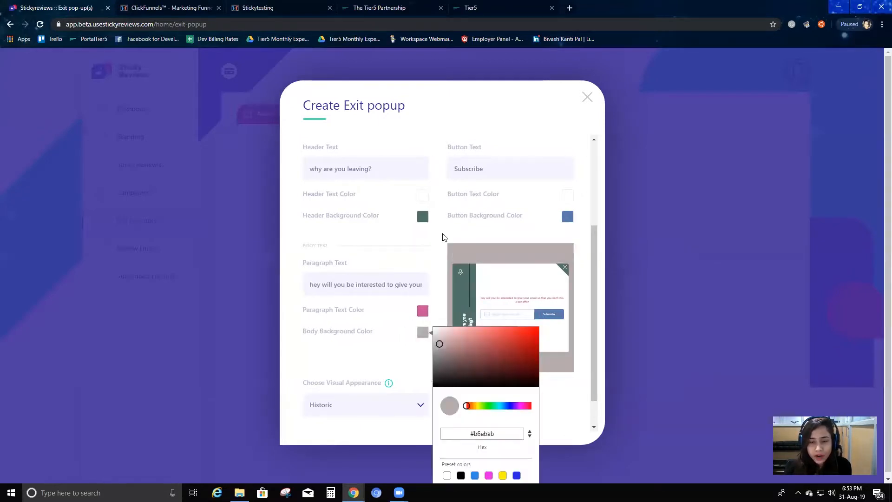
pyautogui.click(439, 383)
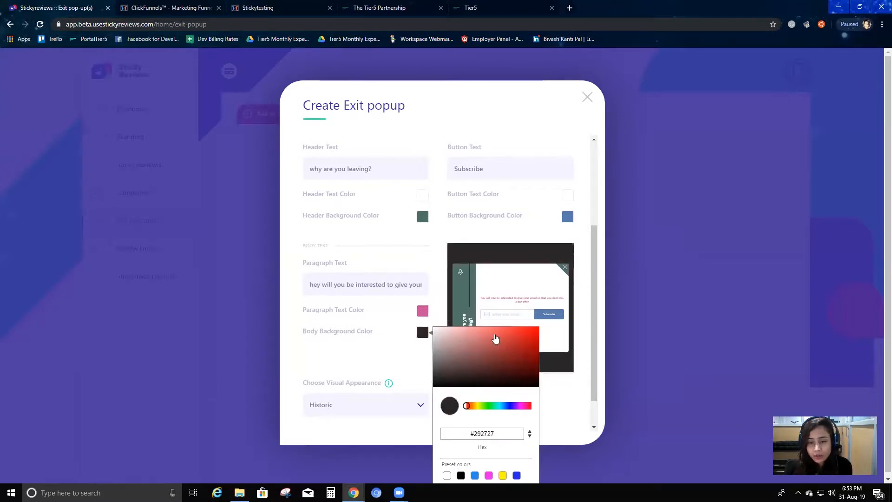
pyautogui.click(439, 370)
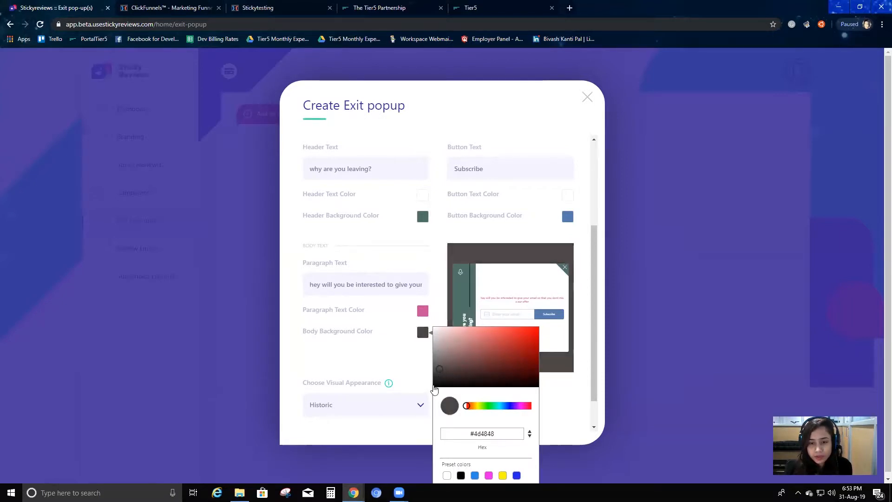
pyautogui.click(437, 384)
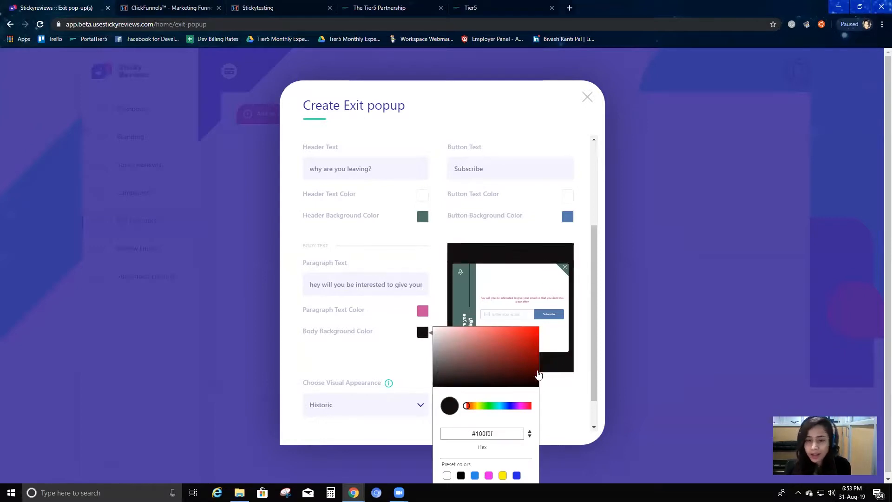
pyautogui.click(554, 384)
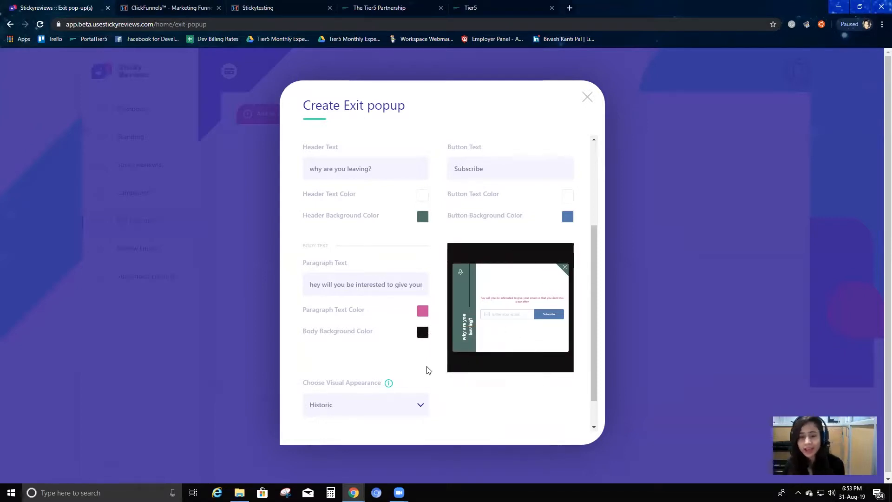
# Try the Homecoming, Momentum, Fusing and Evolver visual appearances in turn to compare their popup previews
pyautogui.scroll(-1, 324, 390)
pyautogui.scroll(-1, 324, 391)
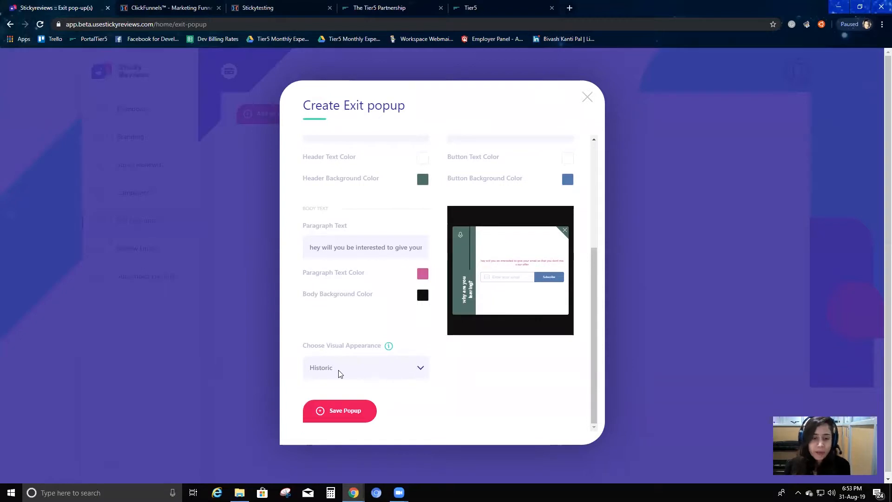
pyautogui.click(377, 368)
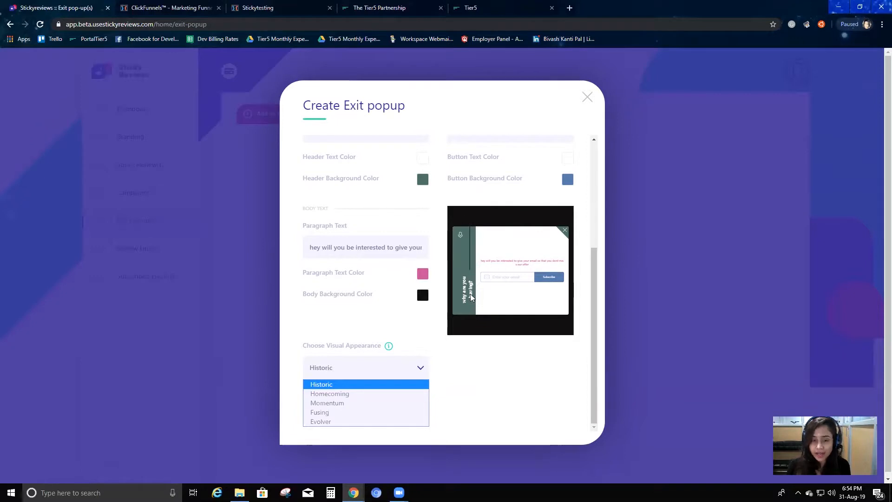
pyautogui.click(359, 393)
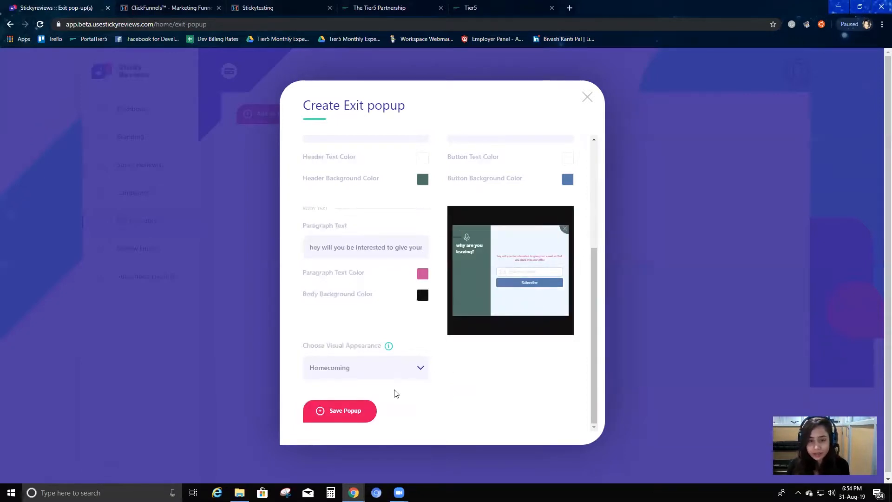
pyautogui.click(393, 372)
pyautogui.click(345, 404)
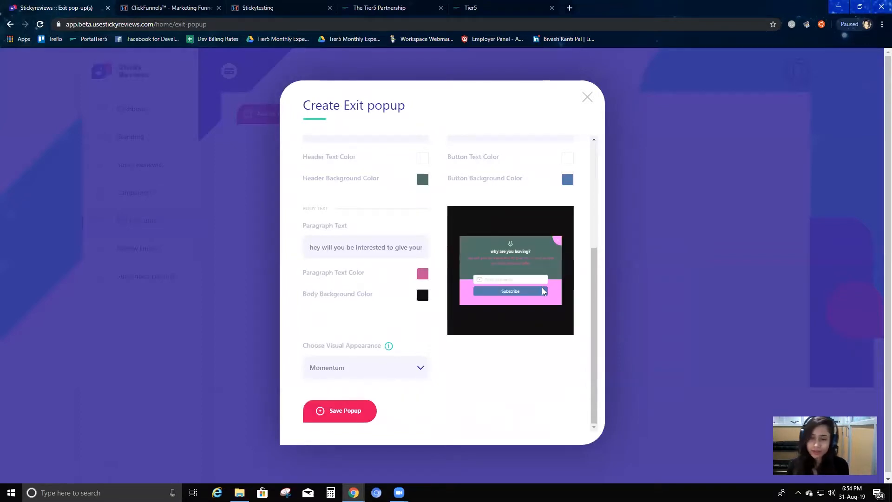
pyautogui.click(376, 363)
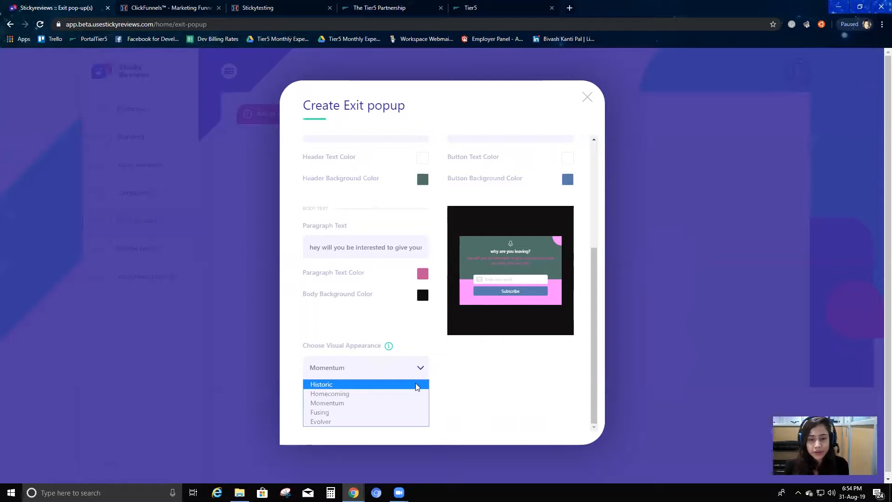
pyautogui.click(375, 411)
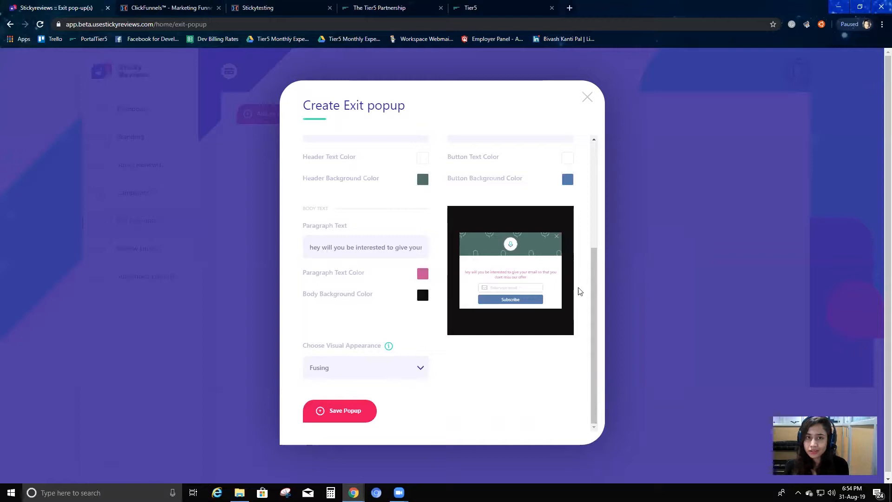
pyautogui.click(359, 372)
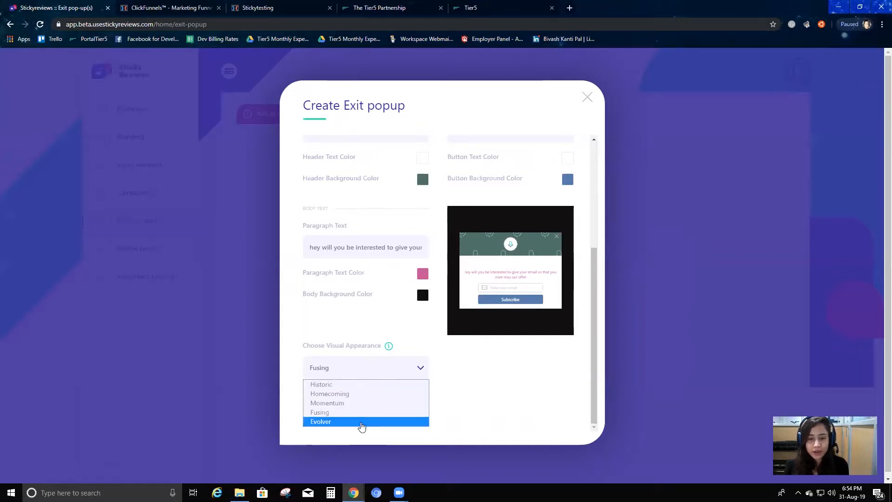
pyautogui.click(363, 422)
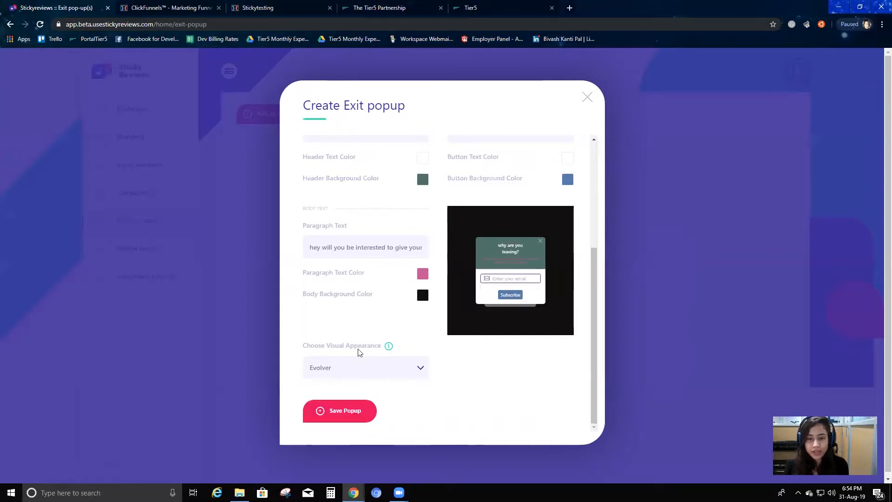
# Set the popup's visual appearance to Fusing, review the settings and save the popup
pyautogui.click(410, 368)
pyautogui.click(343, 413)
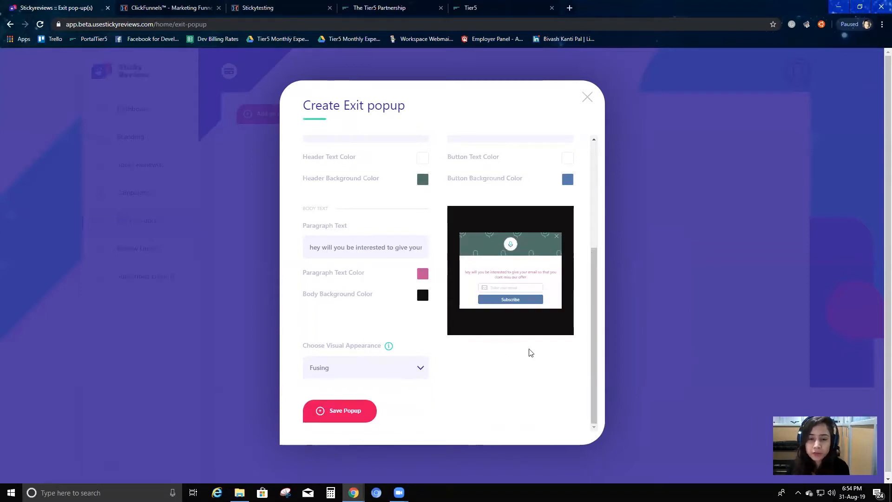
pyautogui.scroll(4, 530, 353)
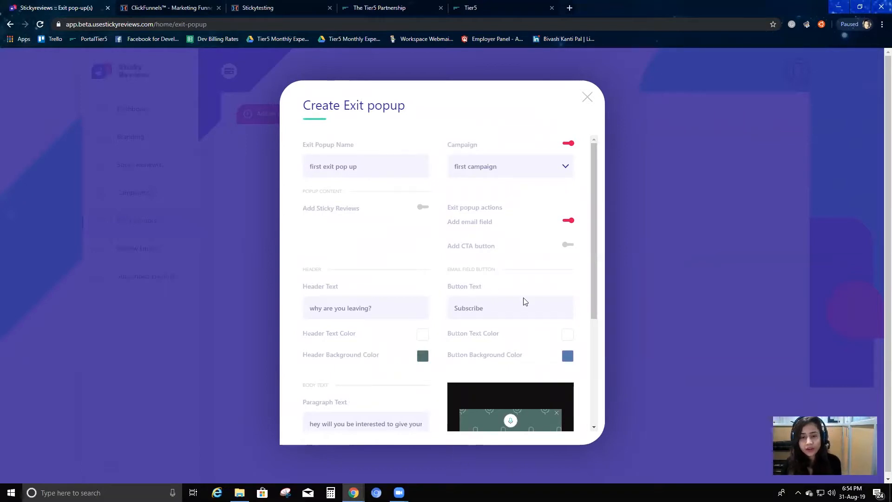
pyautogui.scroll(-3, 524, 301)
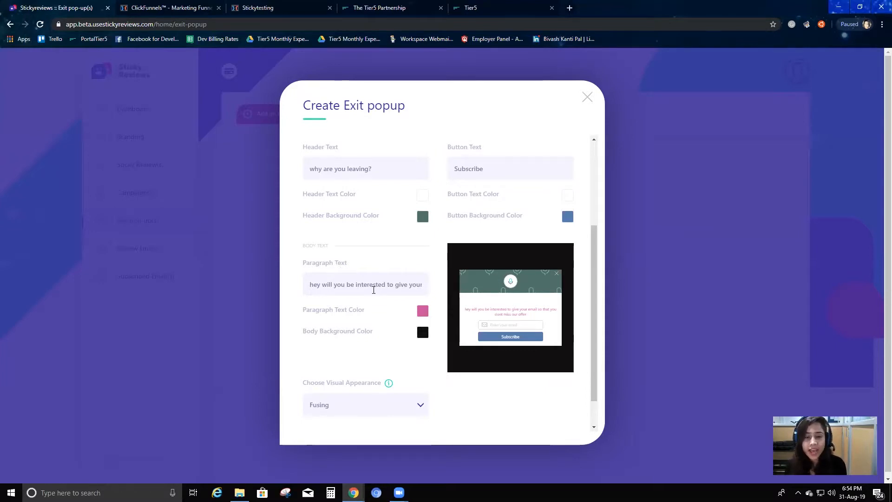
pyautogui.scroll(-2, 374, 290)
pyautogui.click(329, 412)
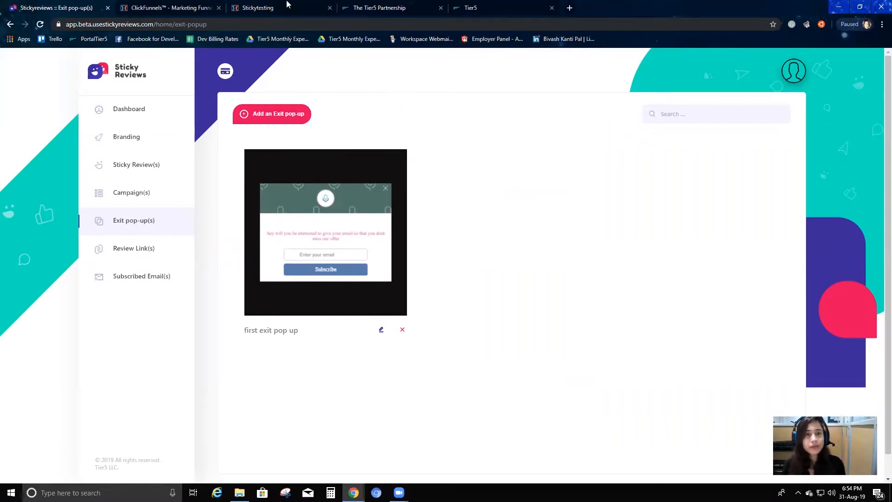
# Reload the Stickytesting page and trigger the exit popup by moving to leave the page
pyautogui.click(302, 10)
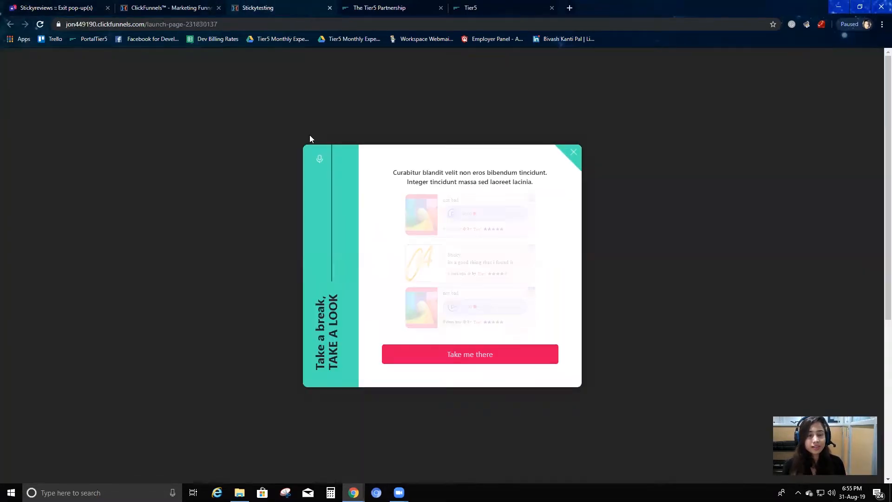
pyautogui.press('F5')
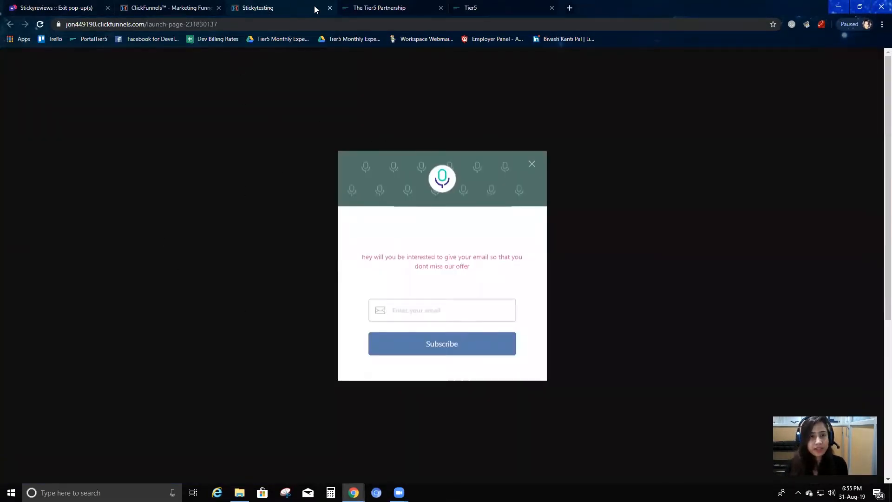
pyautogui.press('F5')
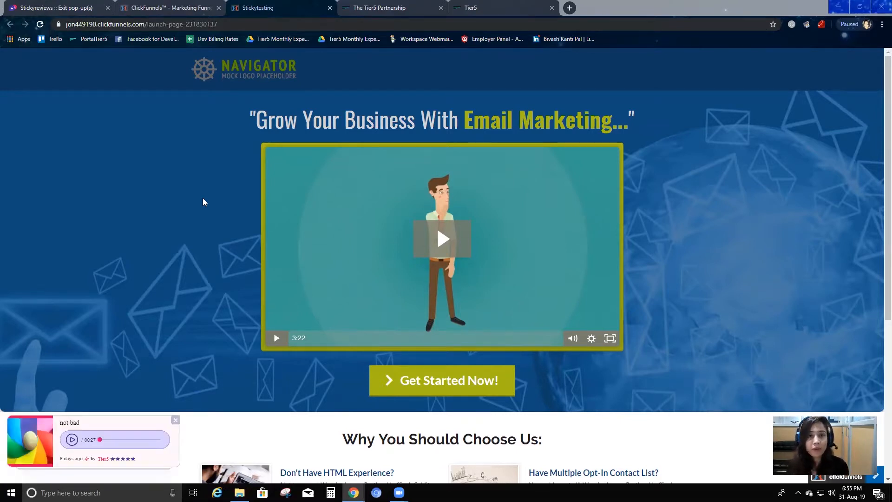
pyautogui.moveTo(398, 8)
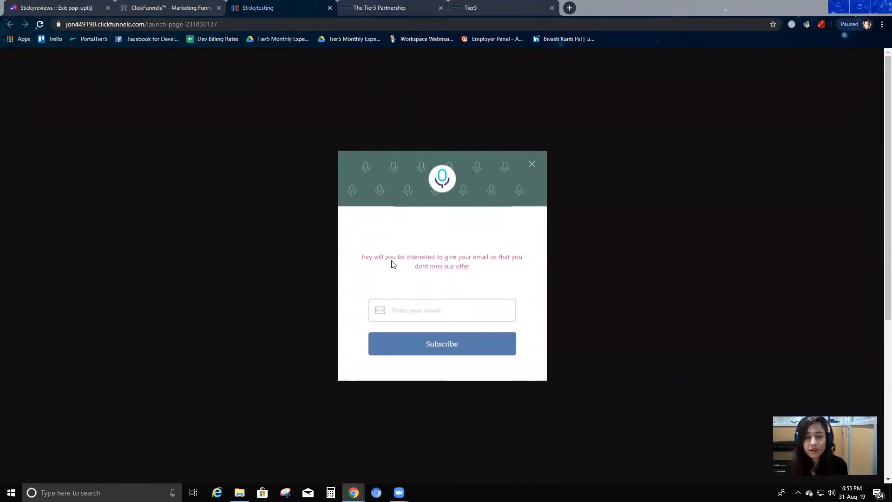
# Highlight the exit popup's message and fill in the subscriber's e-mail address below it
pyautogui.moveTo(362, 257); pyautogui.dragTo(471, 274)
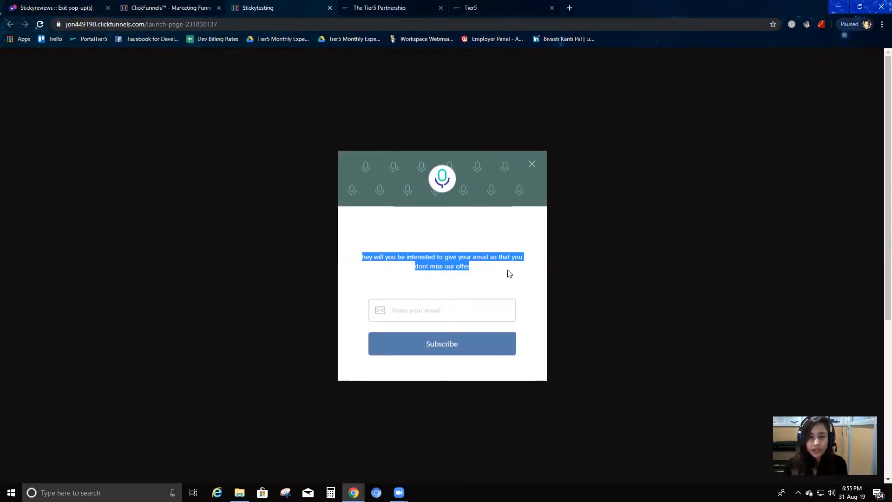
pyautogui.click(435, 311)
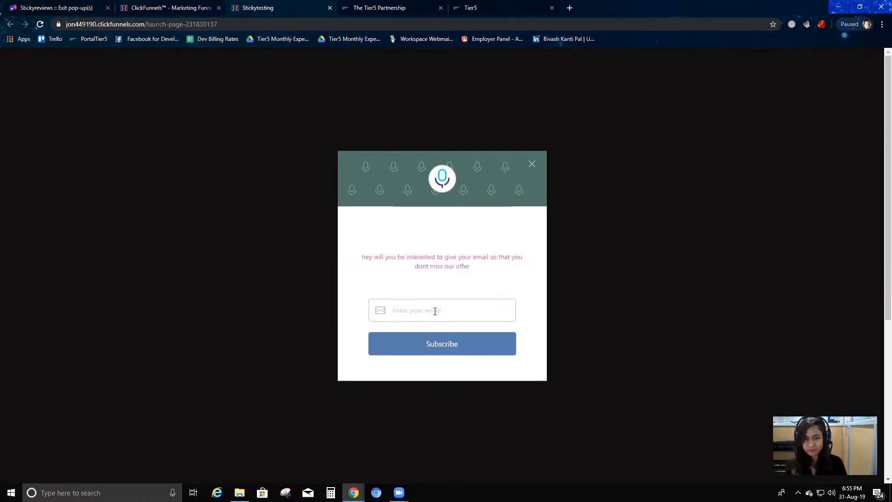
pyautogui.write('a')
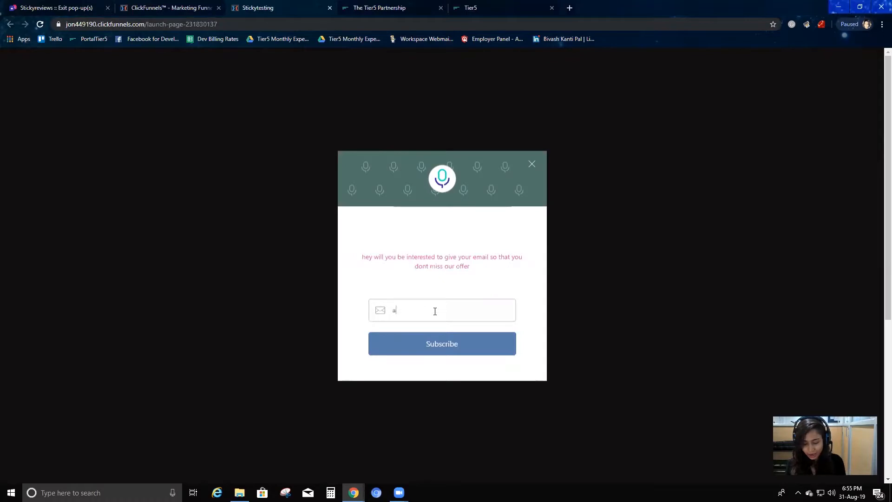
pyautogui.write('@gmail.com')
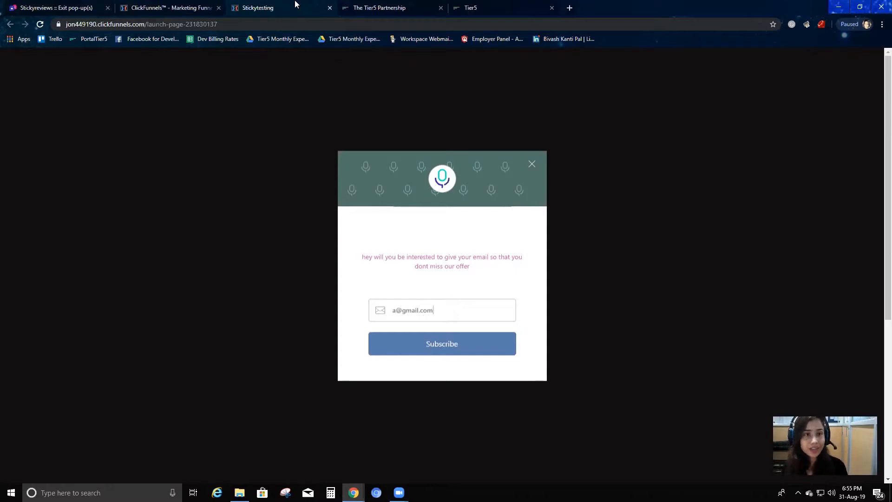
# Check the Subscribed Email(s) list in Sticky Reviews, and submit the subscription in the exit popup on the Stickytesting page
pyautogui.click(88, 4)
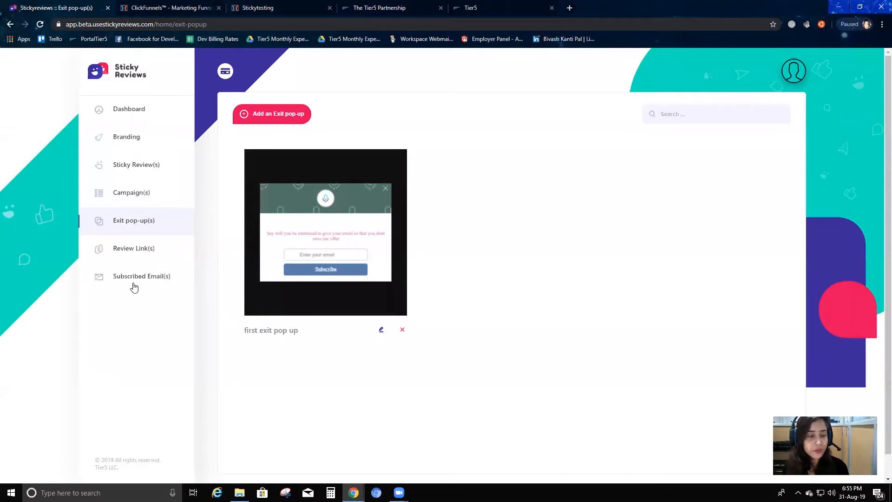
pyautogui.click(154, 274)
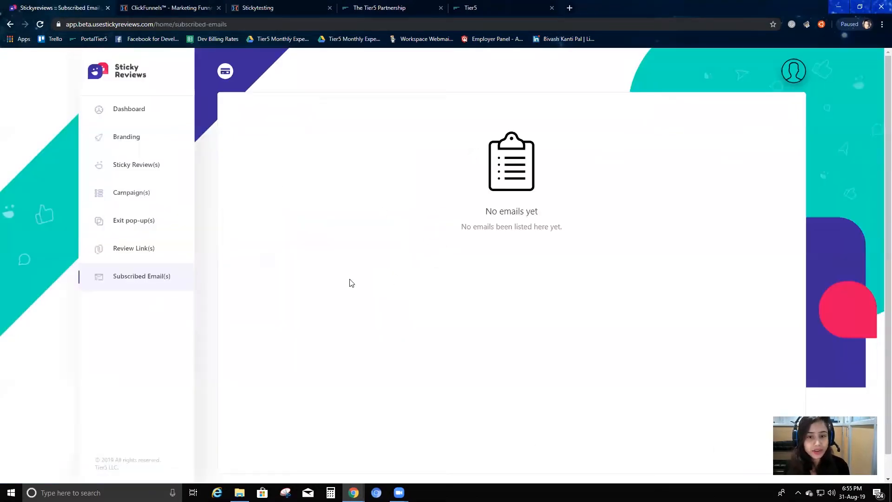
pyautogui.click(235, 5)
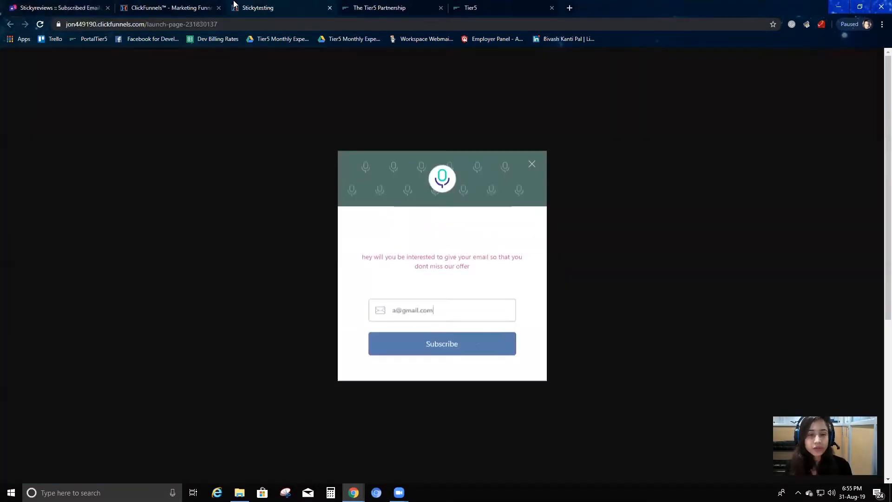
pyautogui.click(440, 345)
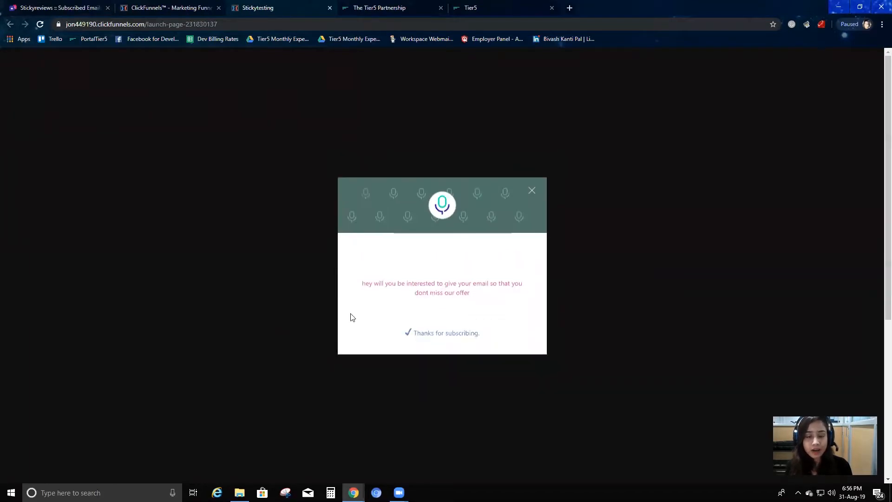
# Refresh the Sticky Reviews Subscribed Email(s) list, compare it with the live popup, and look over the account options
pyautogui.click(44, 6)
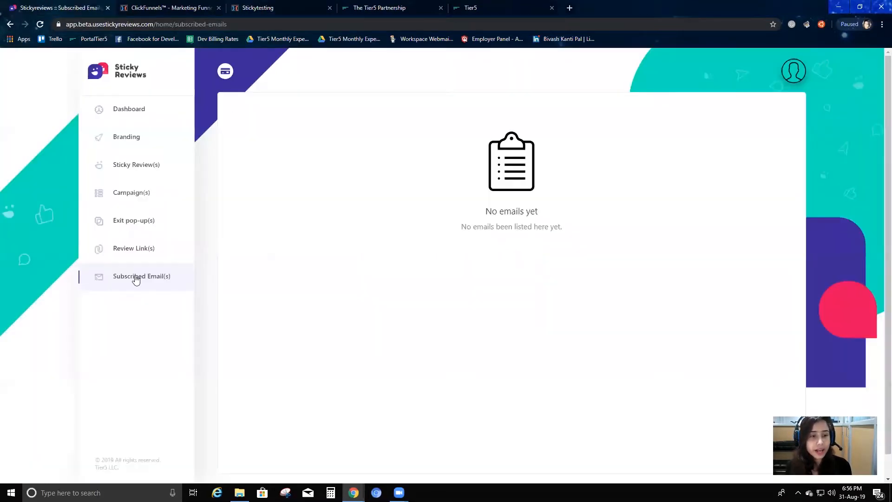
pyautogui.click(144, 222)
pyautogui.click(152, 280)
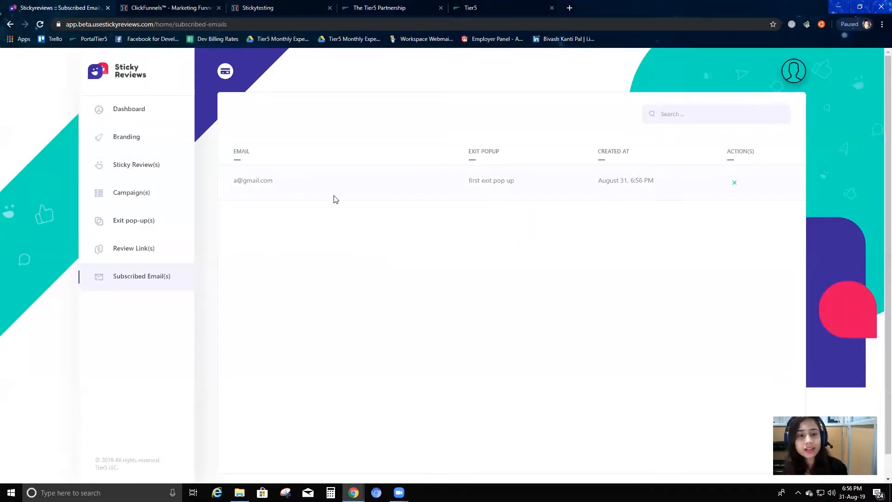
pyautogui.click(246, 5)
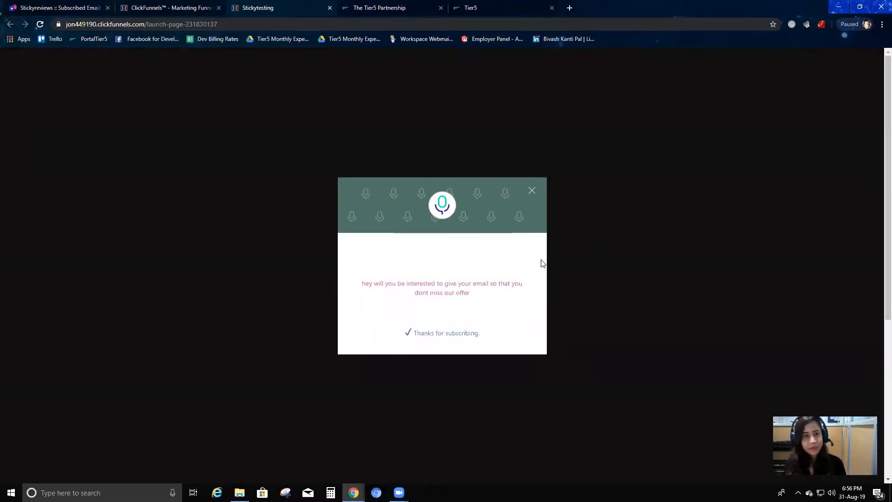
pyautogui.click(90, 5)
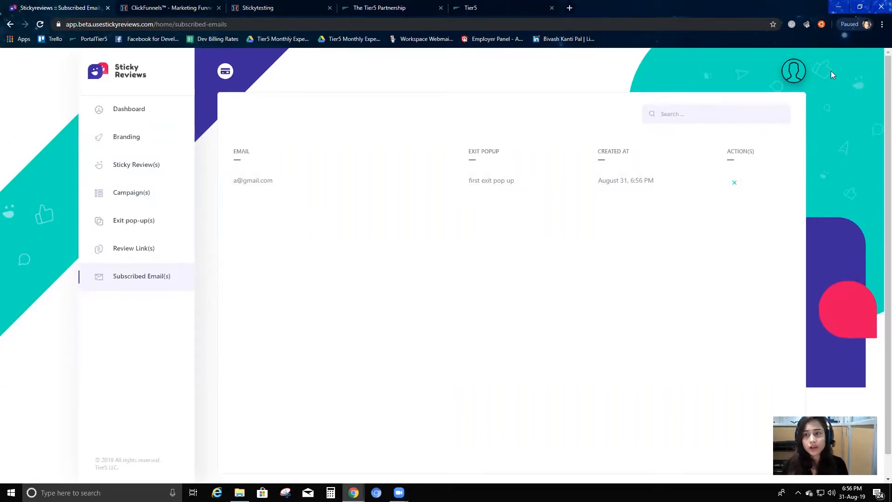
pyautogui.click(801, 68)
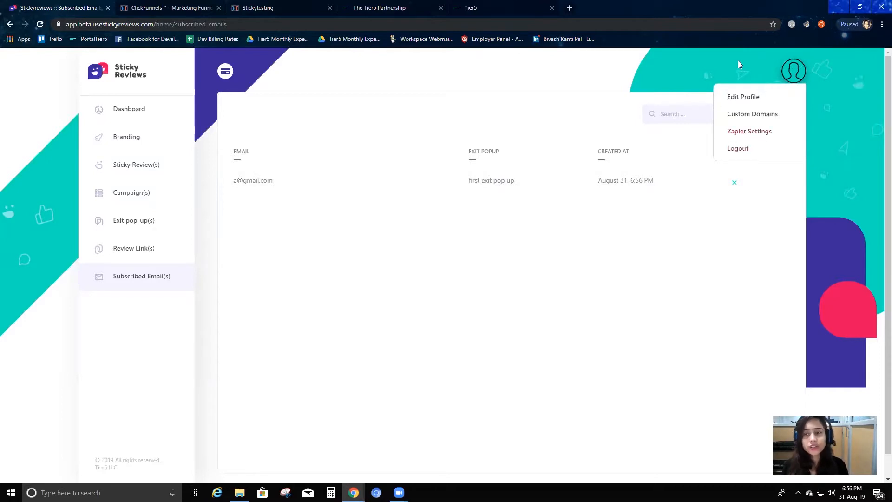
pyautogui.click(569, 276)
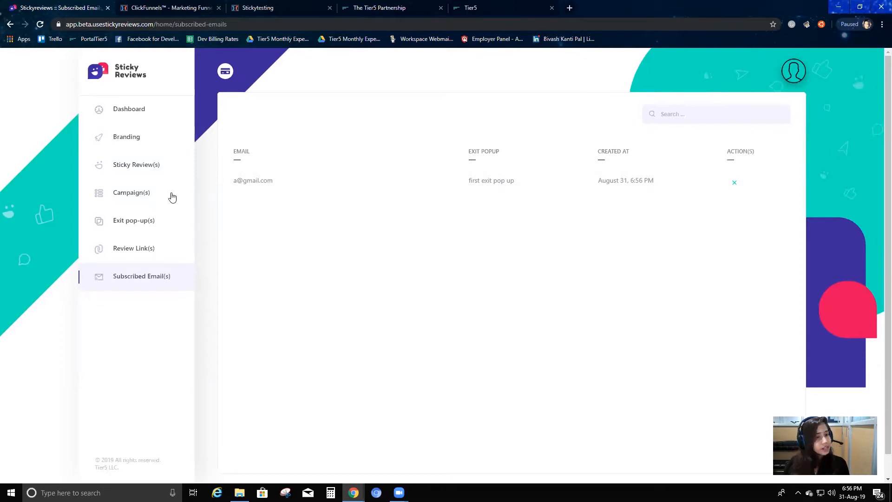
# Open the exit popup "first exit pop up" for editing, and enable its CTA button and sticky reviews
pyautogui.click(157, 222)
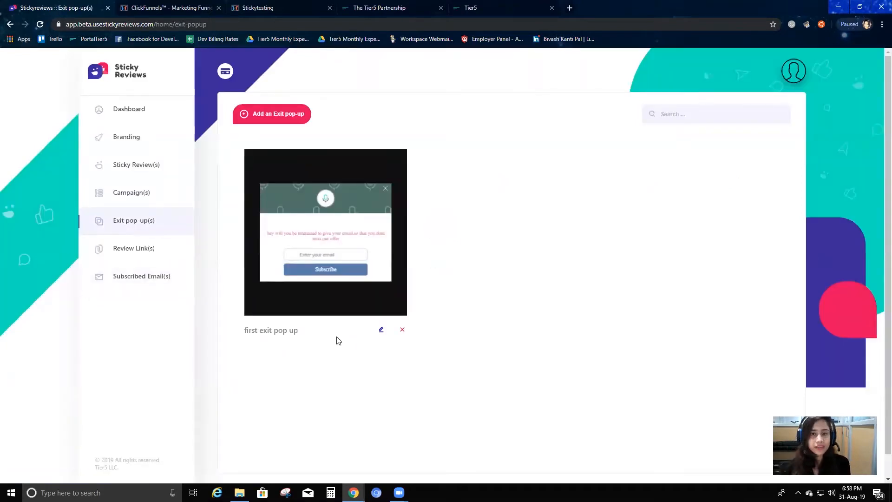
pyautogui.click(382, 330)
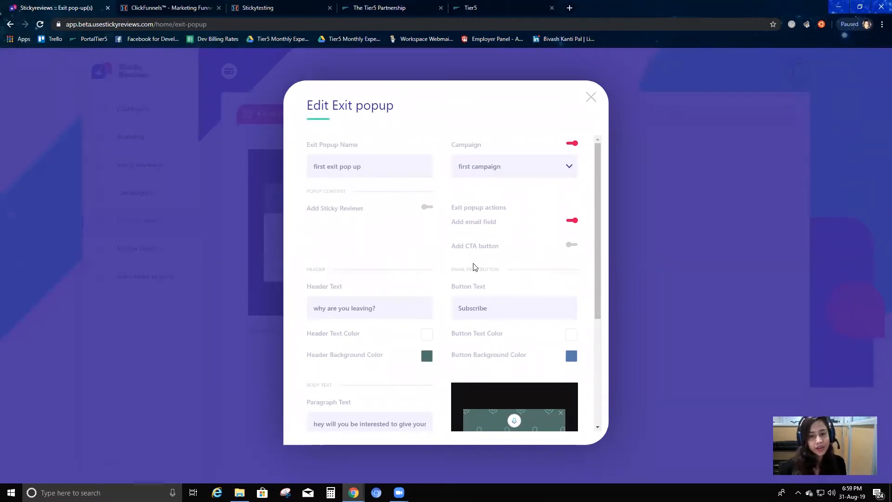
pyautogui.click(571, 245)
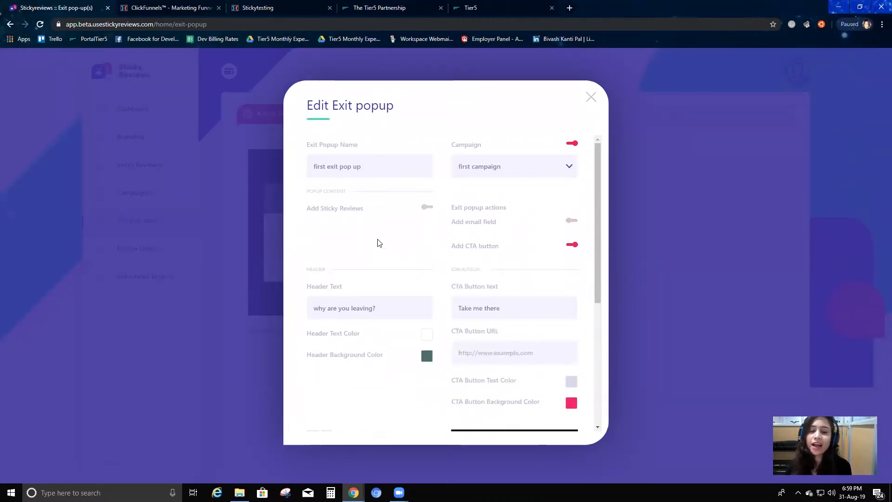
pyautogui.click(427, 209)
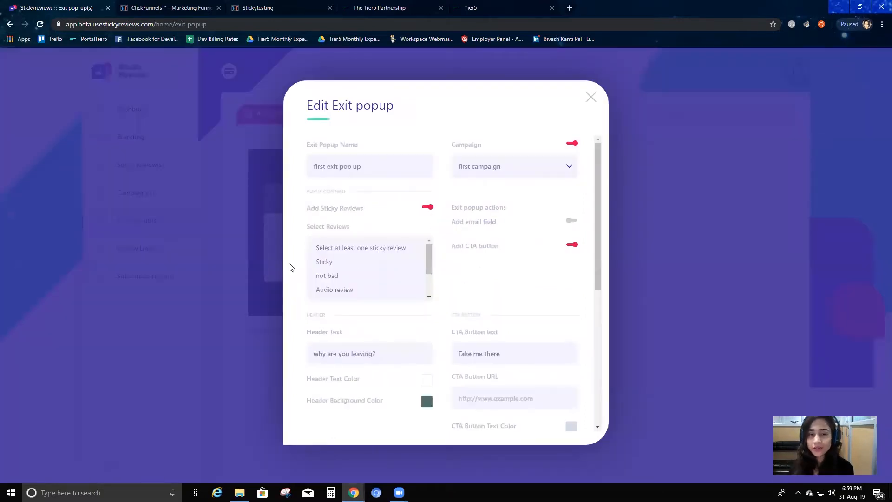
# Select the Sticky review for the exit popup and check the popup preview
pyautogui.scroll(-1, 409, 268)
pyautogui.scroll(-3, 554, 346)
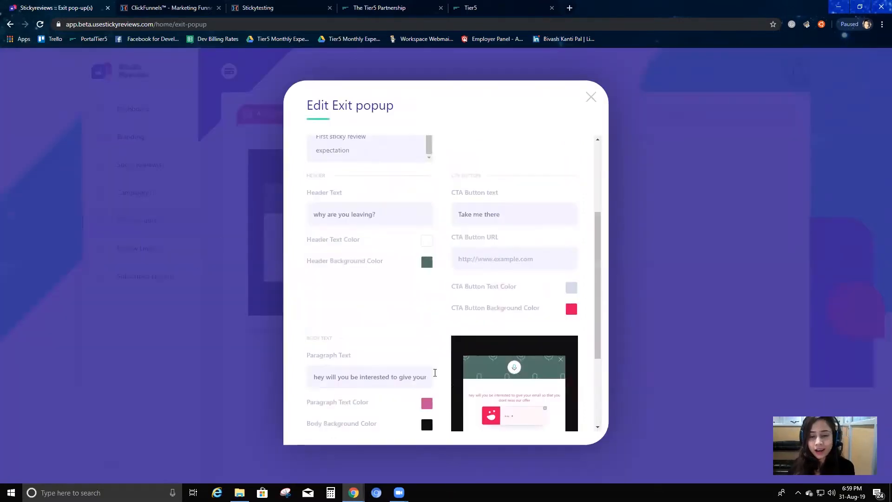
pyautogui.scroll(5, 349, 151)
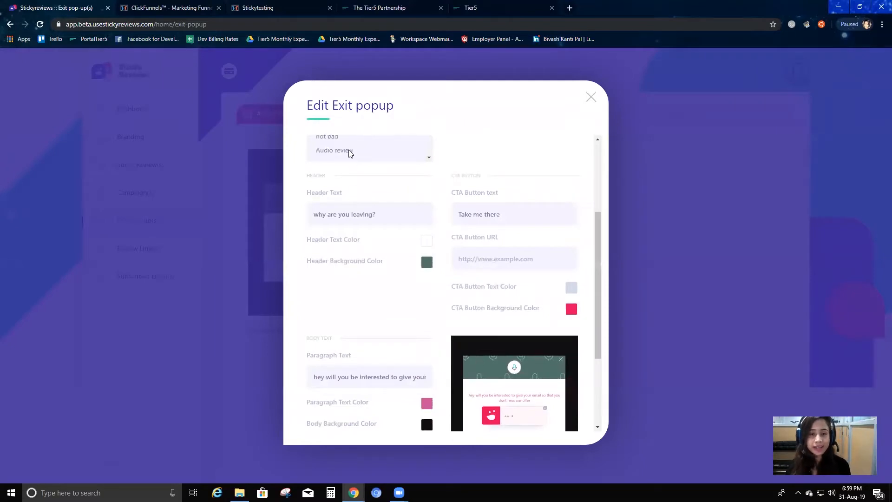
pyautogui.click(339, 263)
pyautogui.scroll(-2, 361, 274)
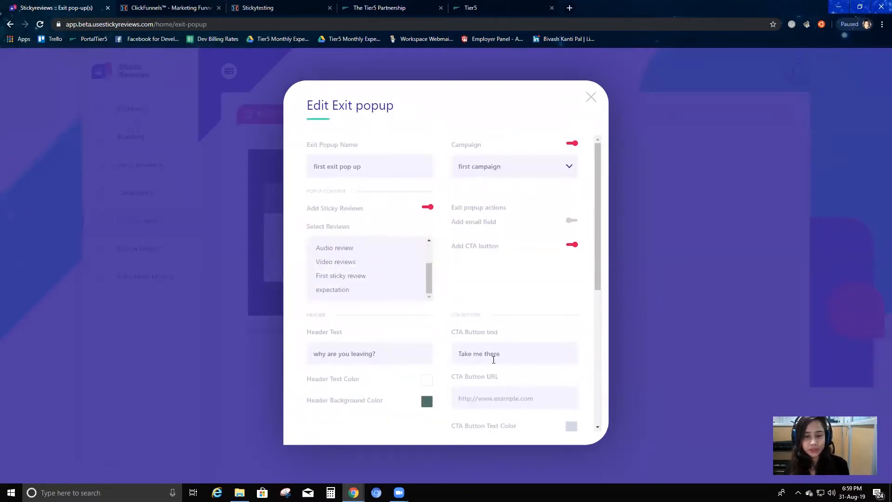
pyautogui.scroll(-4, 351, 335)
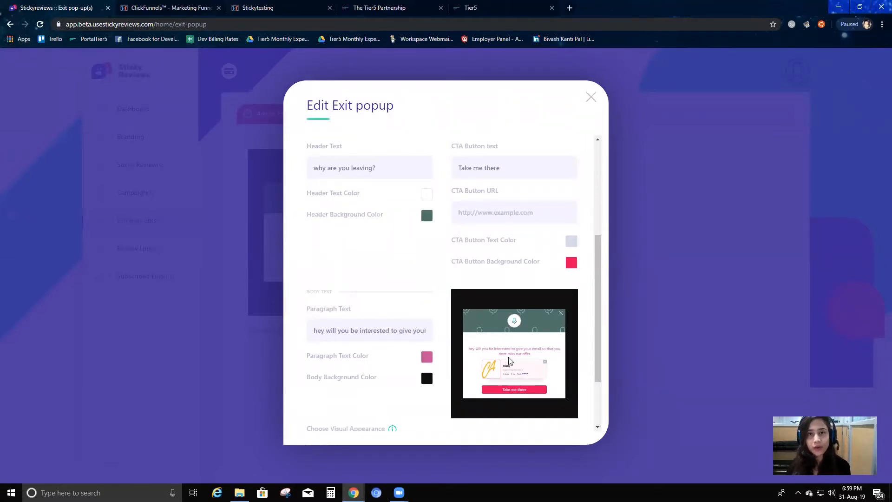
pyautogui.scroll(4, 365, 267)
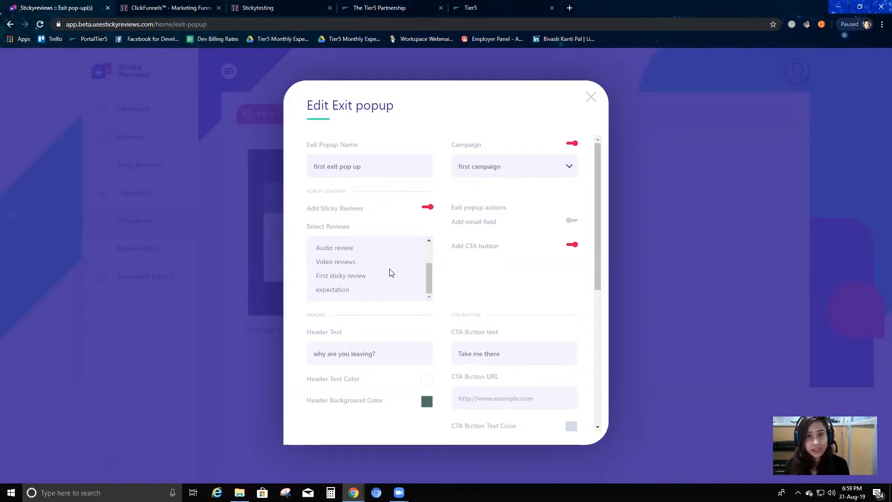
# Select both Video reviews and First sticky review for the exit popup and check the preview
pyautogui.click(347, 263)
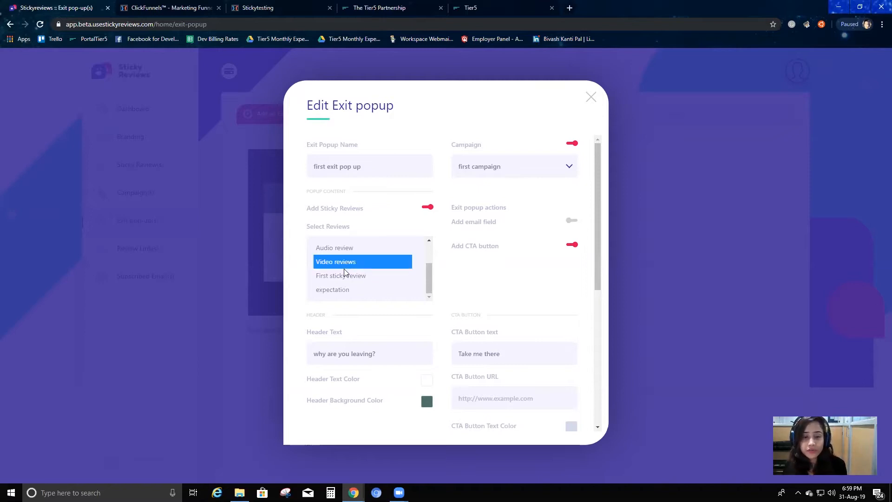
pyautogui.keyDown('ctrl'); pyautogui.click(345, 276); pyautogui.keyUp('ctrl')
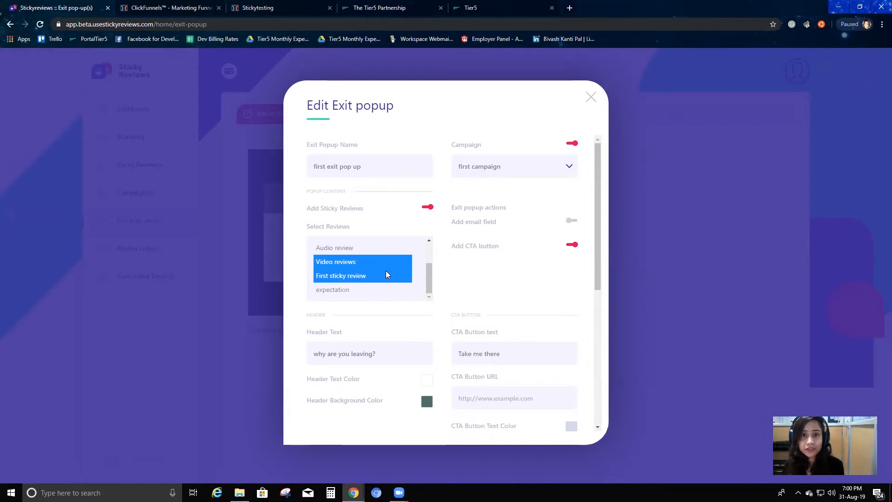
pyautogui.scroll(-3, 474, 336)
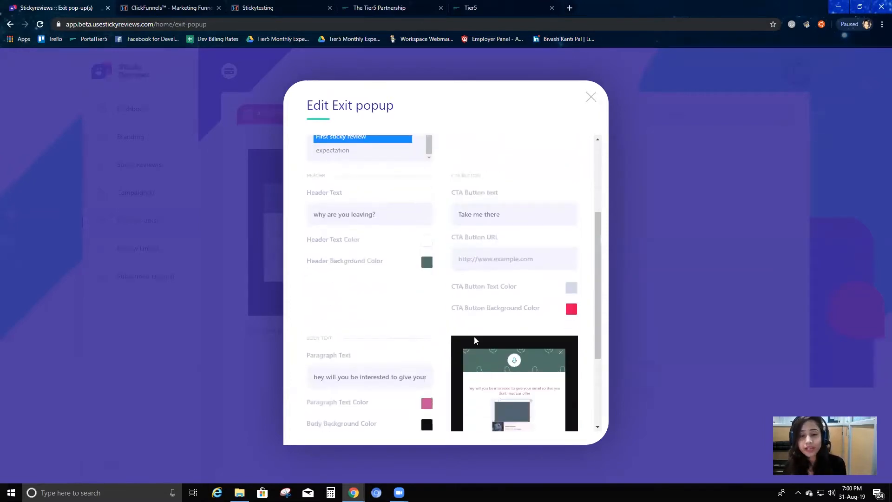
pyautogui.scroll(-1, 519, 395)
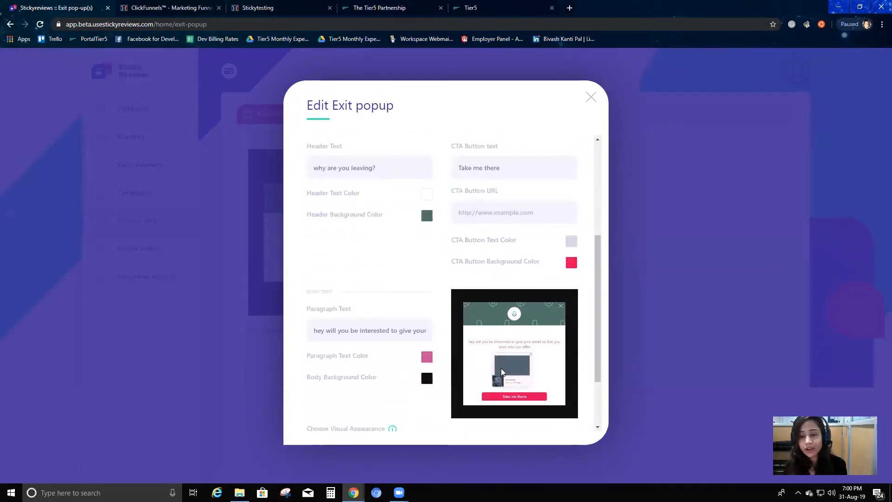
pyautogui.scroll(2, 508, 348)
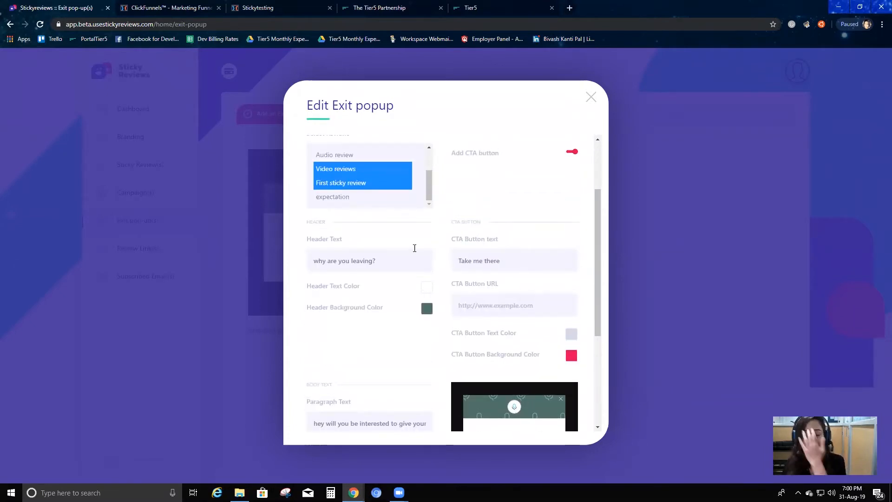
# Add the Sticky review to the popup's selected reviews and review the preview and CTA button settings
pyautogui.scroll(2, 346, 190)
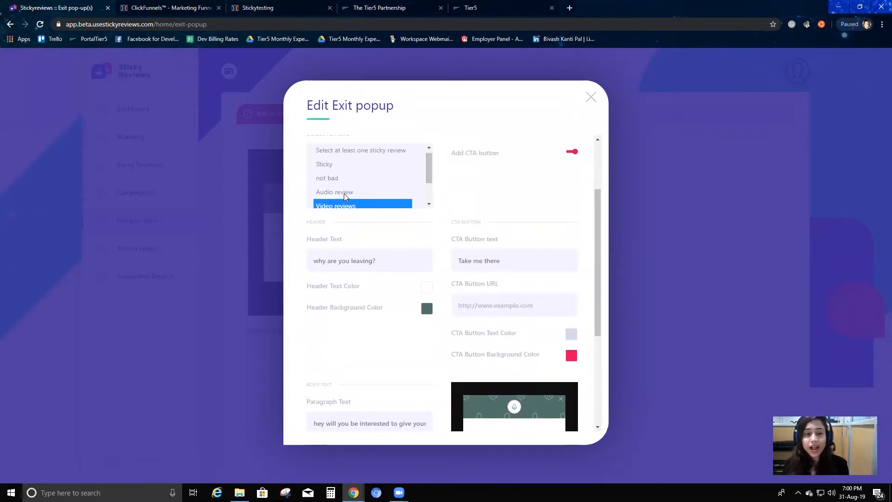
pyautogui.scroll(-2, 351, 191)
pyautogui.scroll(2, 346, 181)
pyautogui.keyDown('ctrl'); pyautogui.click(343, 169); pyautogui.keyUp('ctrl')
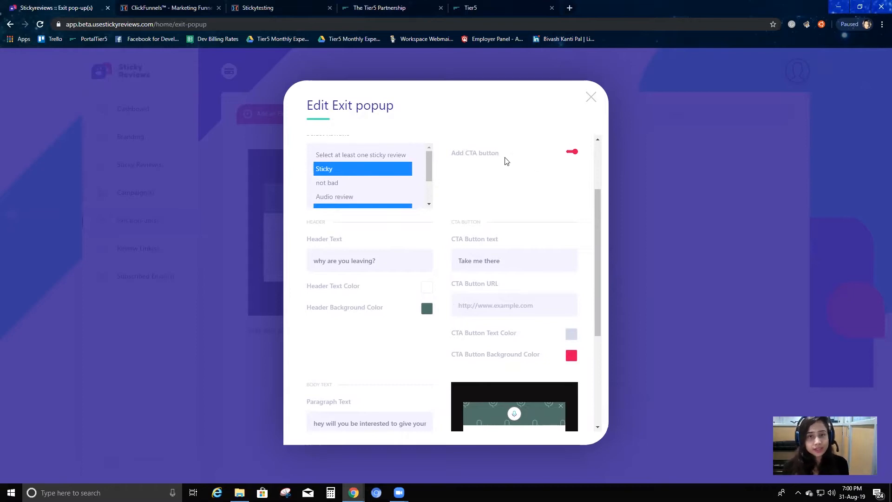
pyautogui.scroll(-1, 530, 181)
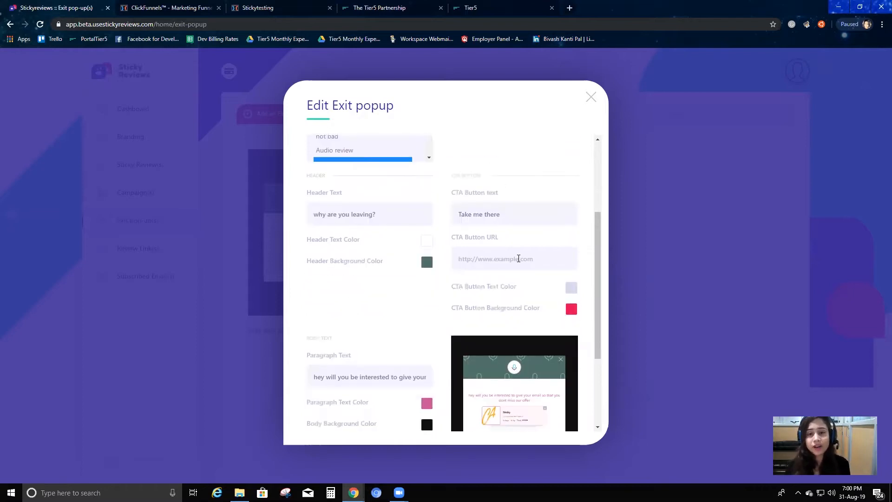
pyautogui.scroll(1, 519, 258)
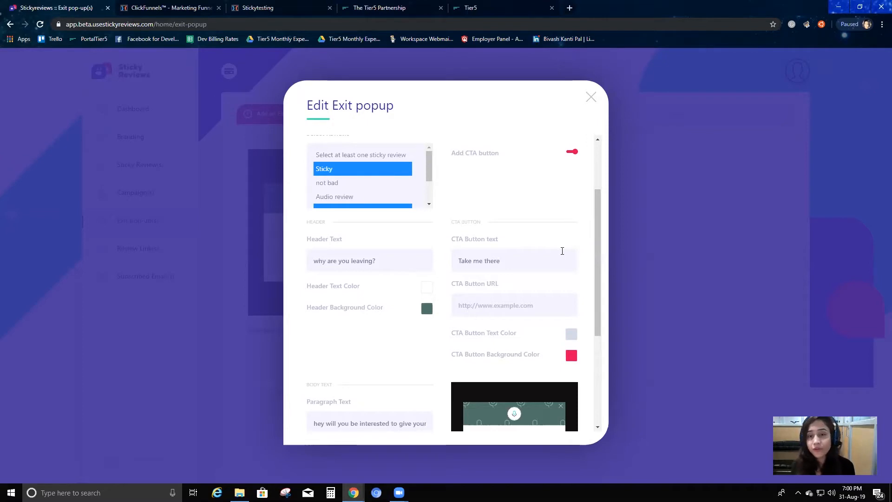
pyautogui.scroll(1, 573, 161)
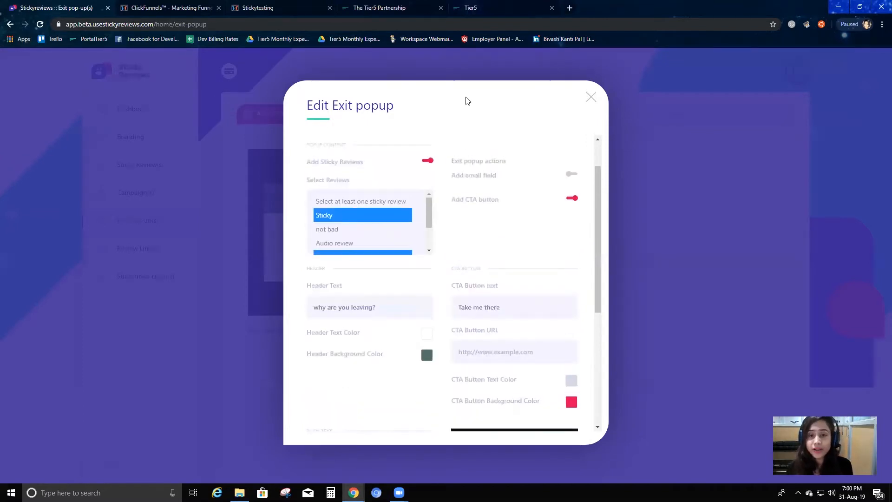
# Set the exit popup's CTA button text to "yes I want this"
pyautogui.scroll(-2, 499, 252)
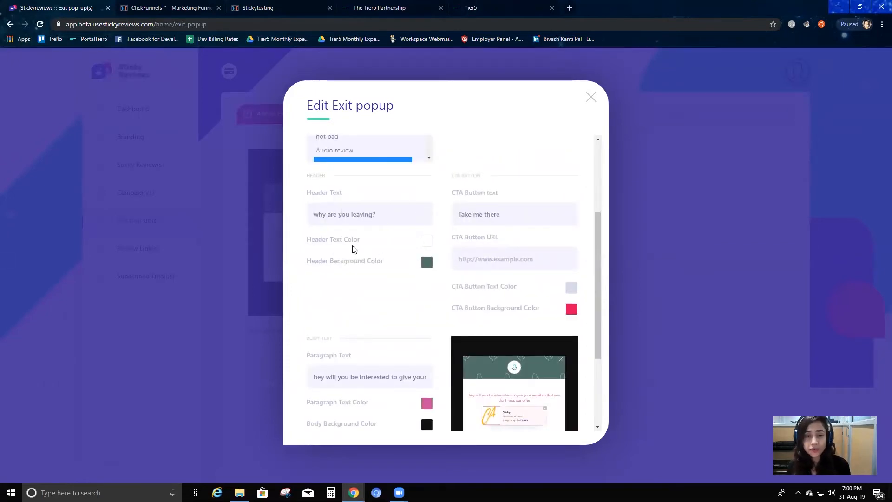
pyautogui.scroll(-1, 408, 255)
pyautogui.moveTo(377, 167); pyautogui.dragTo(300, 168)
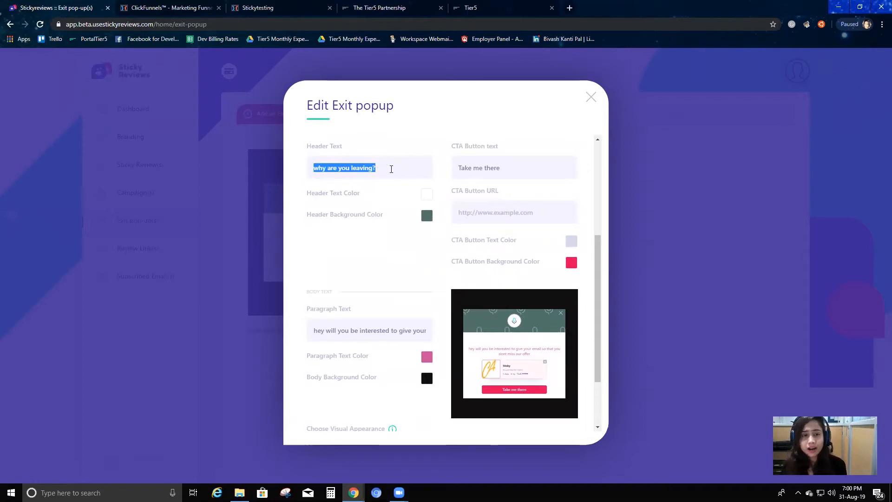
pyautogui.moveTo(501, 169); pyautogui.dragTo(454, 171)
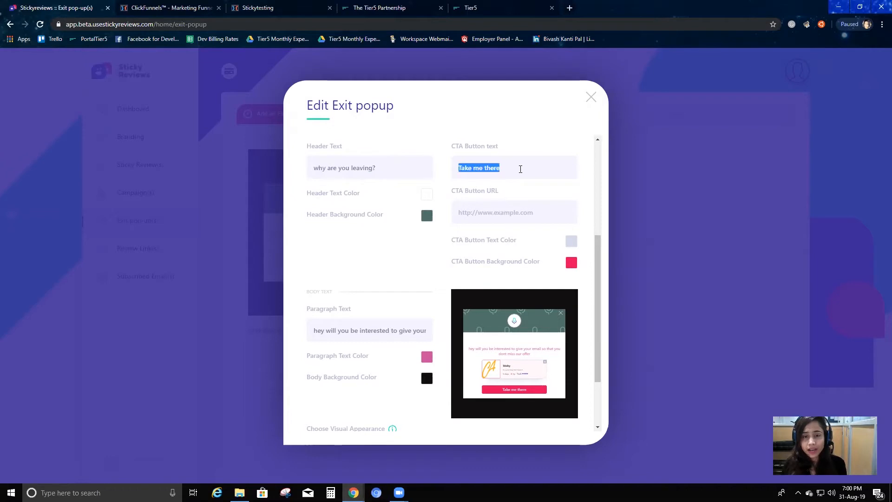
pyautogui.write('yes I want this')
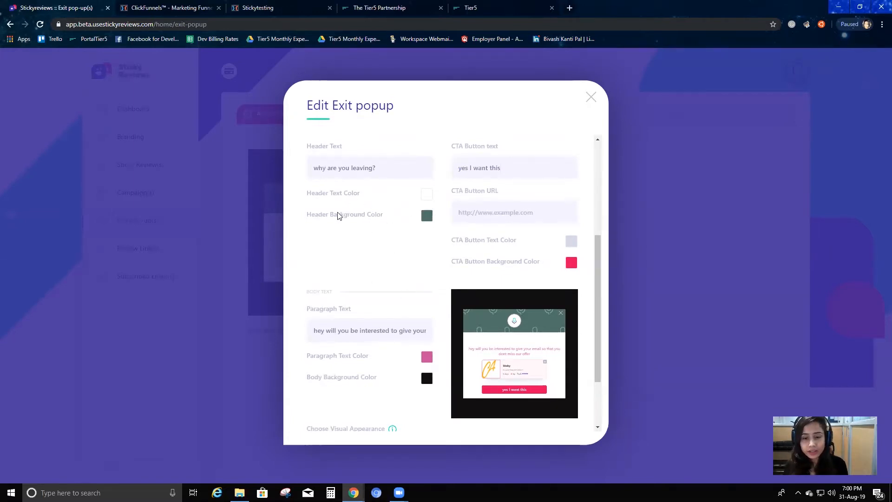
# Change the exit popup's visual appearance to Homecoming
pyautogui.scroll(-1, 384, 276)
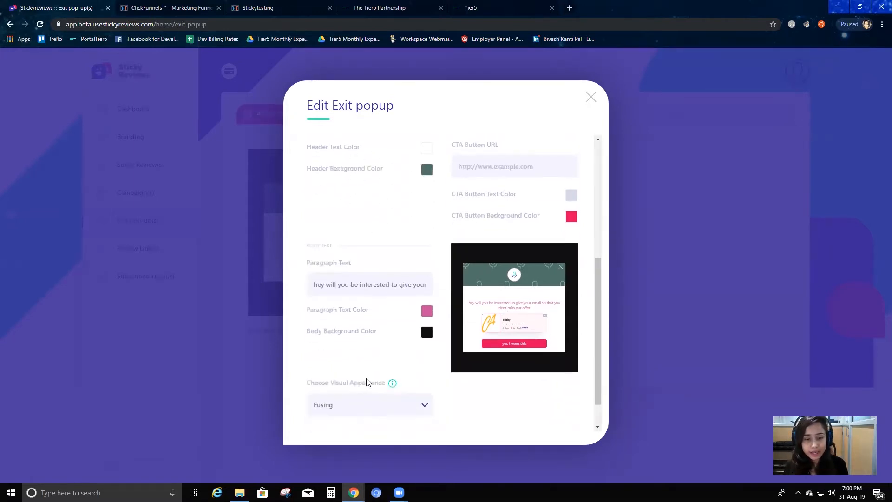
pyautogui.click(391, 403)
pyautogui.click(358, 429)
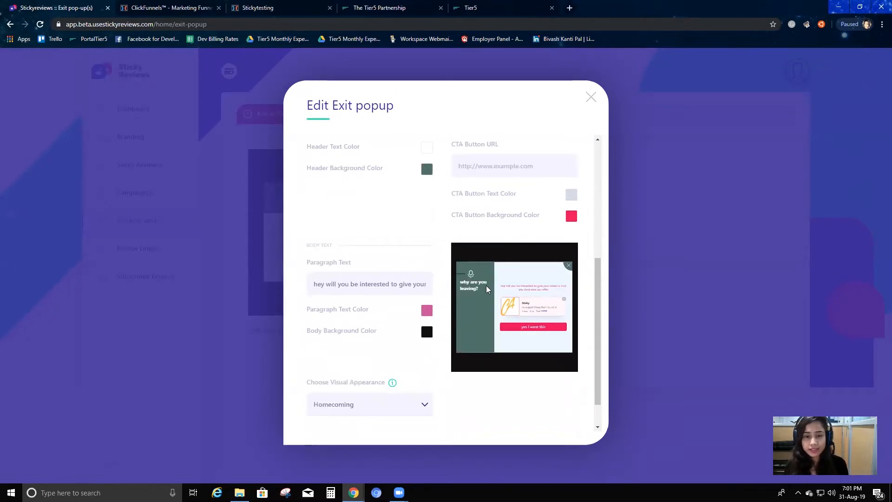
# Replace the popup's paragraph text with "Do you want to be a partner at Tier5?"
pyautogui.scroll(1, 330, 195)
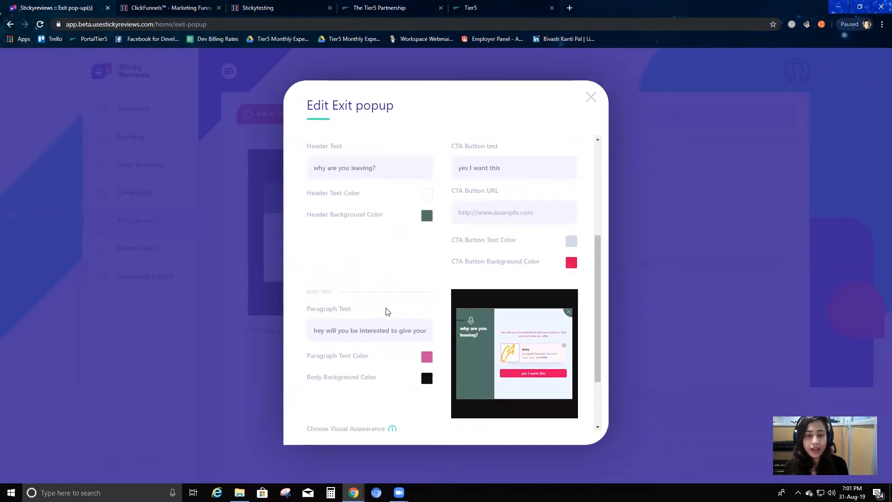
pyautogui.scroll(-2, 372, 275)
pyautogui.click(412, 250)
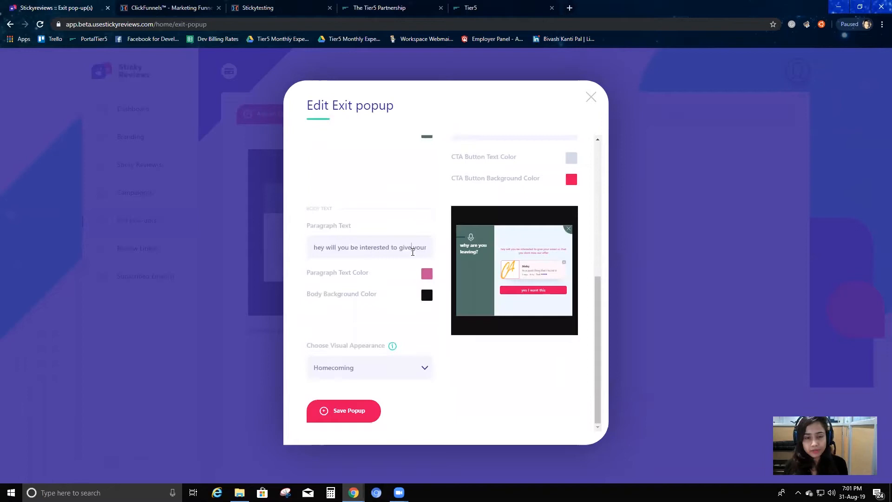
pyautogui.hotkey('ctrl', 'a')
pyautogui.press('BackSpace')
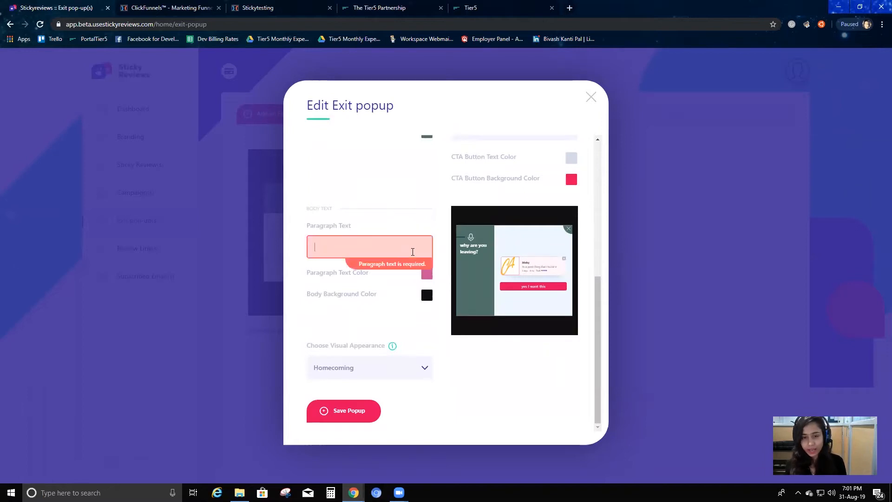
pyautogui.write('do you want to be')
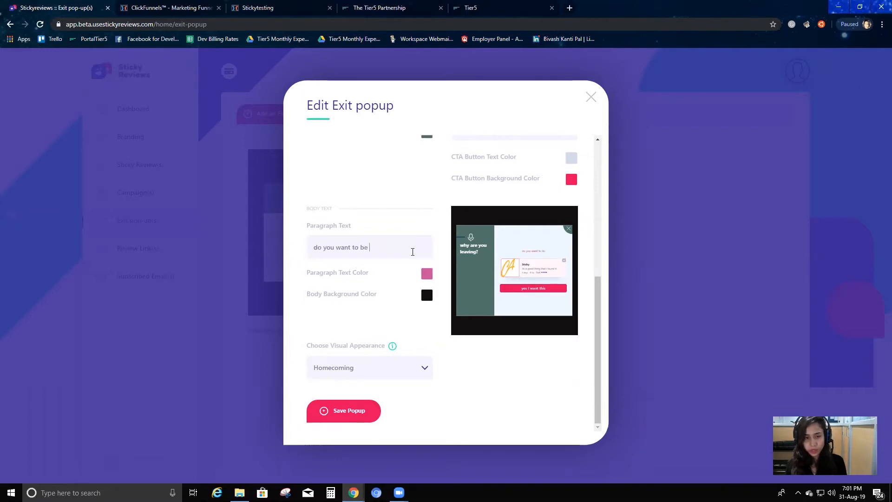
pyautogui.write(' a partner at Tier5?')
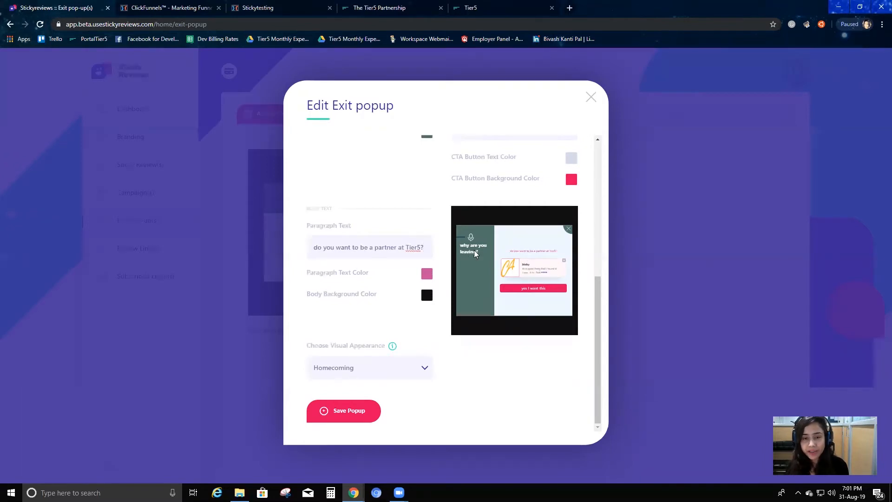
pyautogui.click(320, 248)
pyautogui.press('BackSpace')
pyautogui.write('D')
# Change the CTA button text to "yes I want it,take me there"
pyautogui.scroll(3, 464, 223)
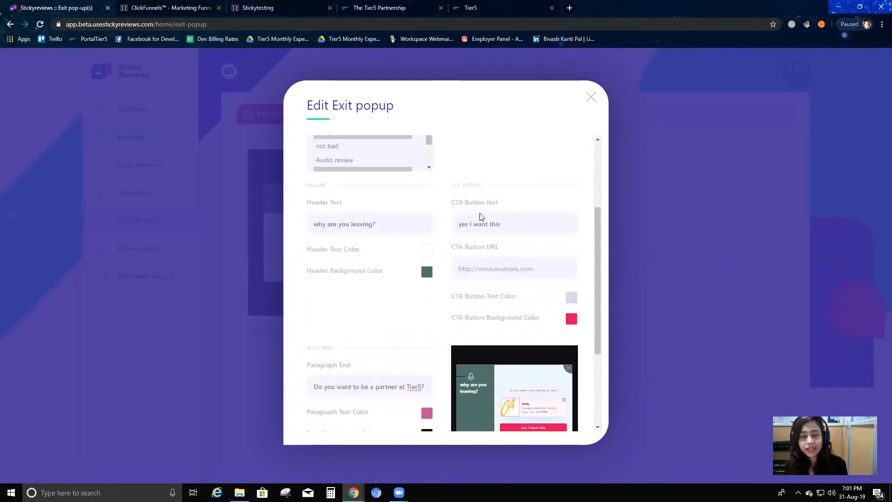
pyautogui.scroll(-1, 519, 235)
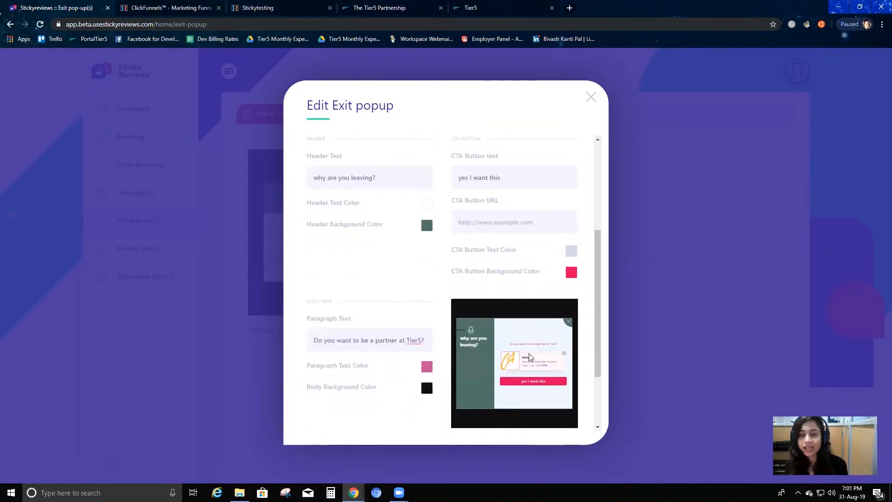
pyautogui.click(511, 175)
pyautogui.press('BackSpace')
pyautogui.press('BackSpace')
pyautogui.press('BackSpace')
pyautogui.write('it,take me there')
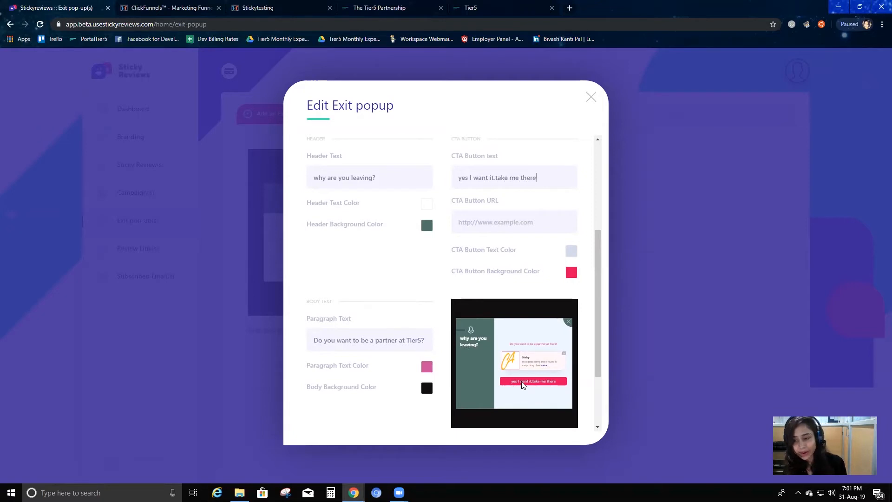
# Set the popup's header background color to the light grey-green #99aba6
pyautogui.moveTo(370, 175); pyautogui.dragTo(312, 174)
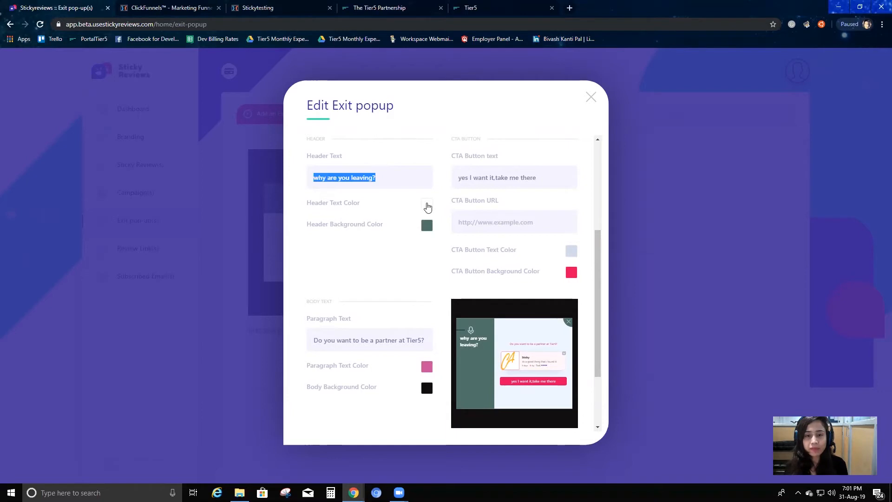
pyautogui.click(427, 226)
pyautogui.click(449, 245)
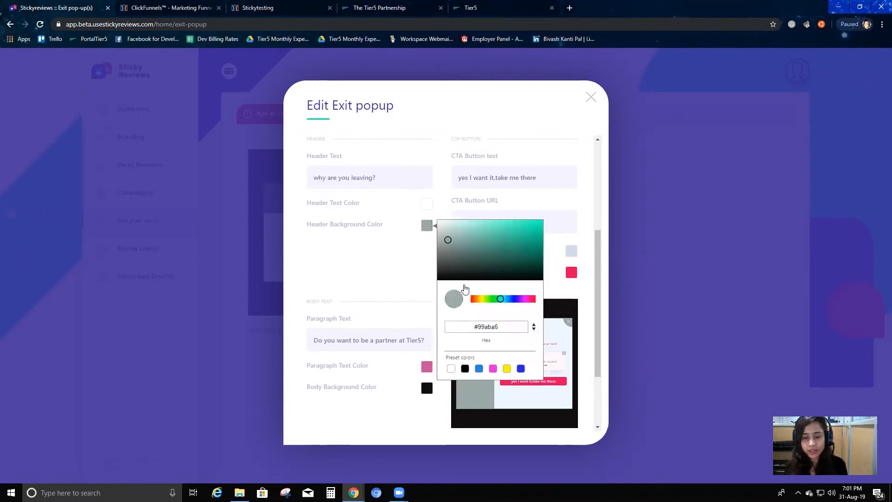
pyautogui.click(420, 260)
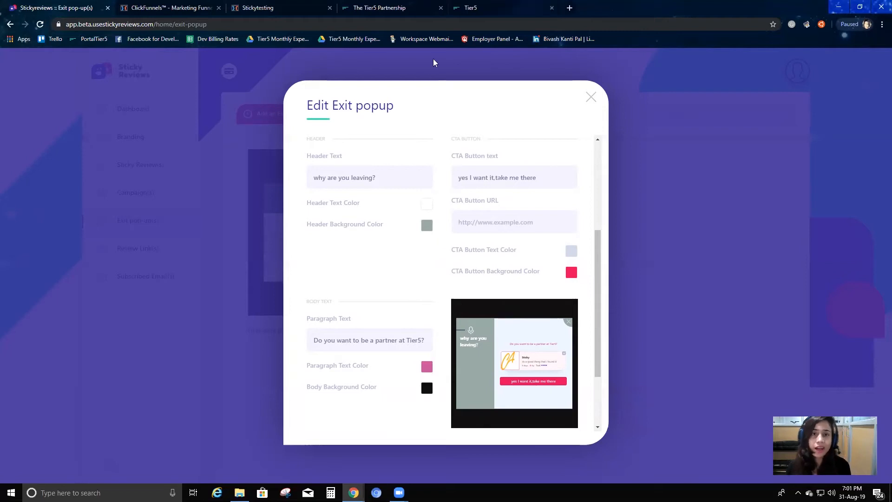
pyautogui.click(391, 10)
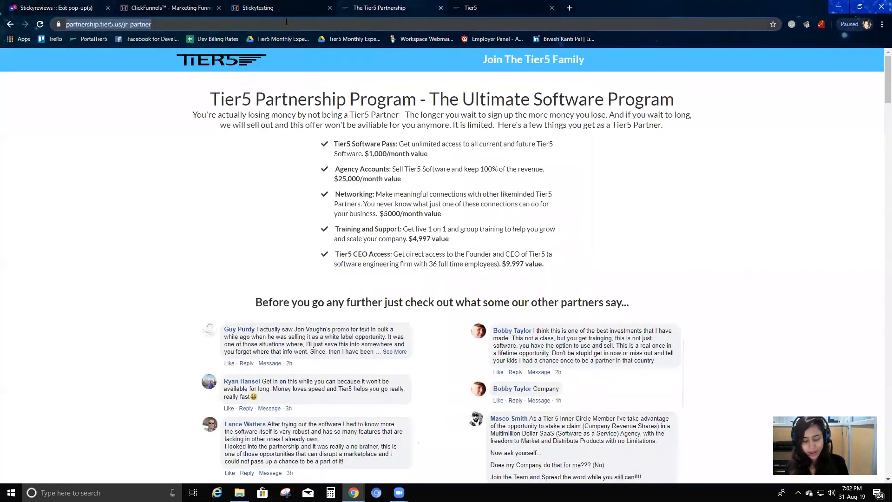
pyautogui.click(78, 3)
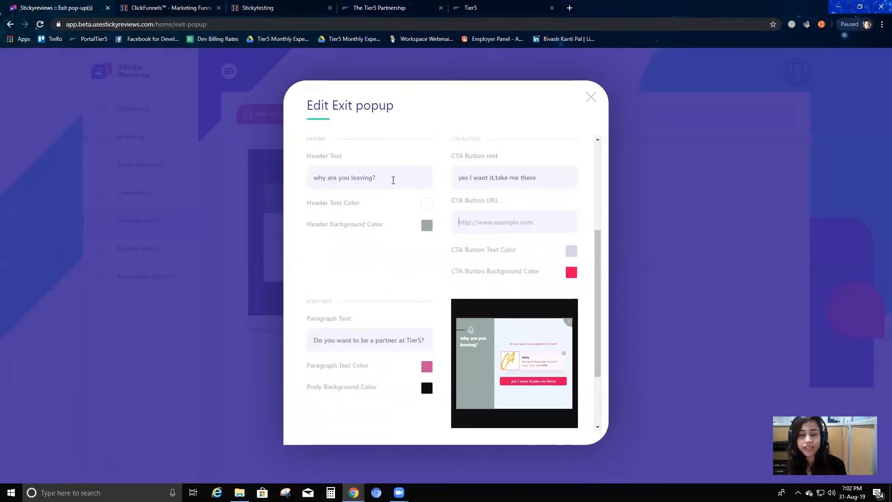
pyautogui.write('https://partnership.tier5.us/jr-partner')
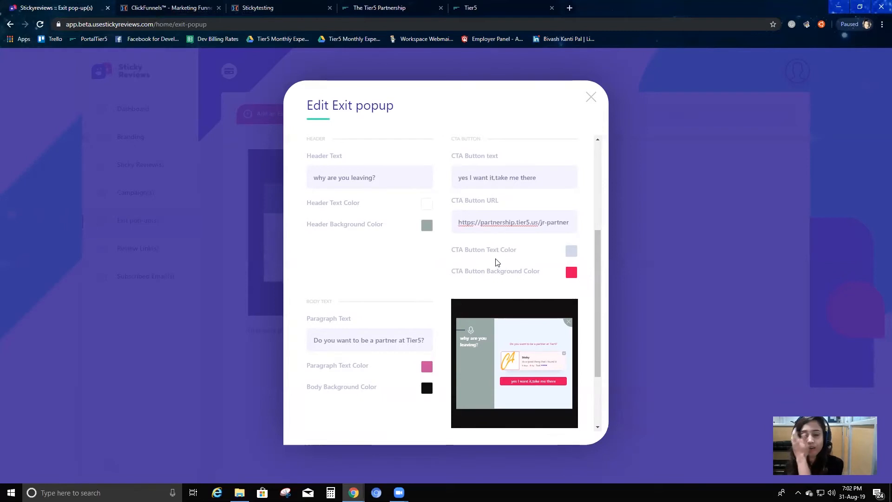
# Keep Homecoming as the visual appearance and save the exit popup
pyautogui.scroll(-2, 351, 335)
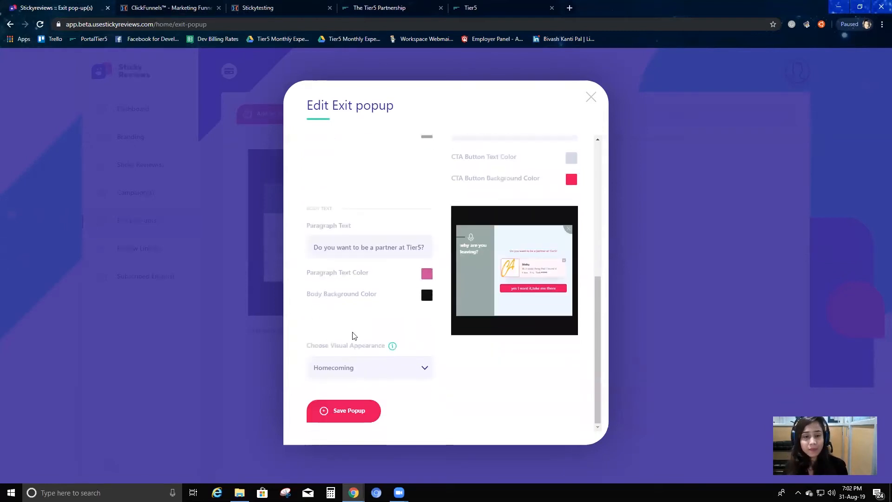
pyautogui.click(374, 370)
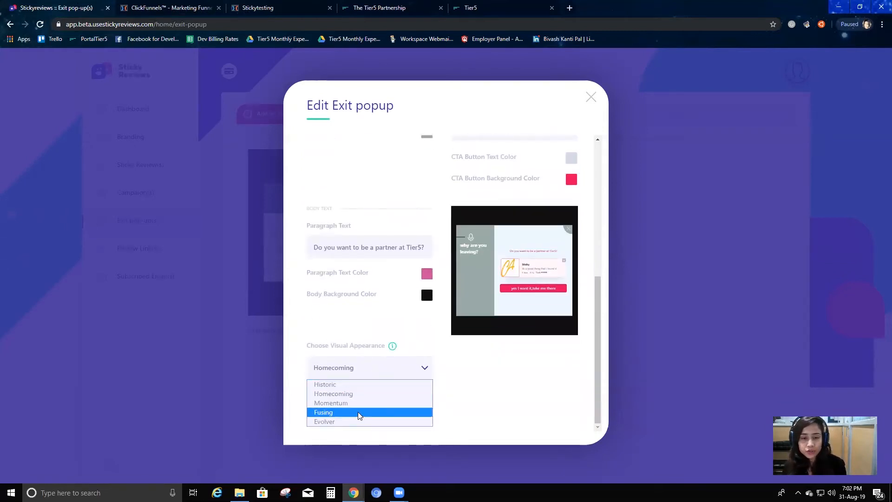
pyautogui.click(352, 396)
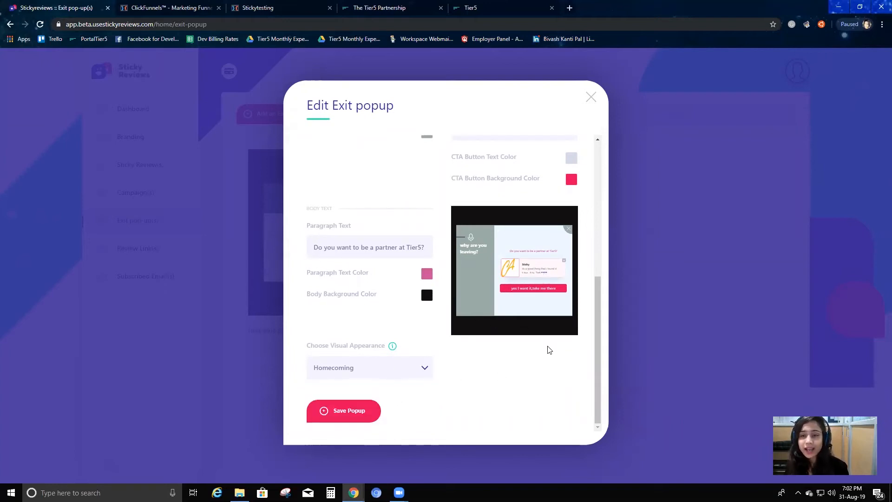
pyautogui.click(356, 413)
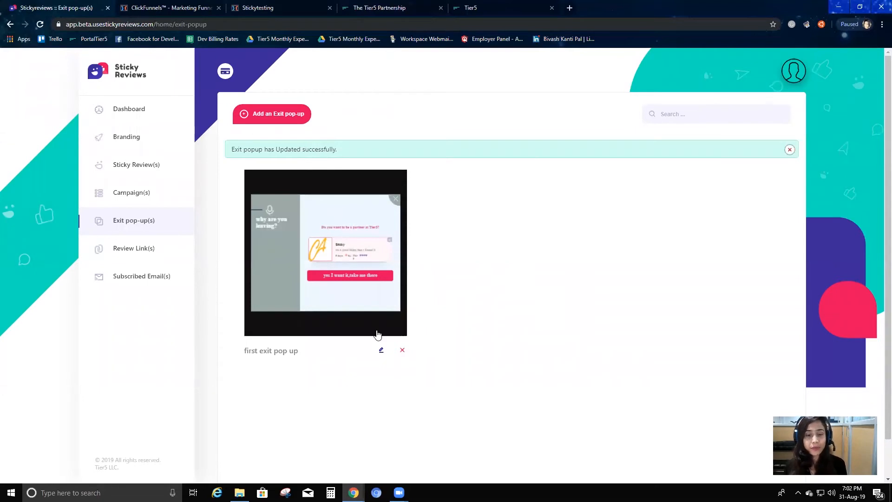
# Check the campaign assigned to the exit popup and the exit pop-up assigned to "first campaign", and return to the exit pop-ups
pyautogui.click(381, 352)
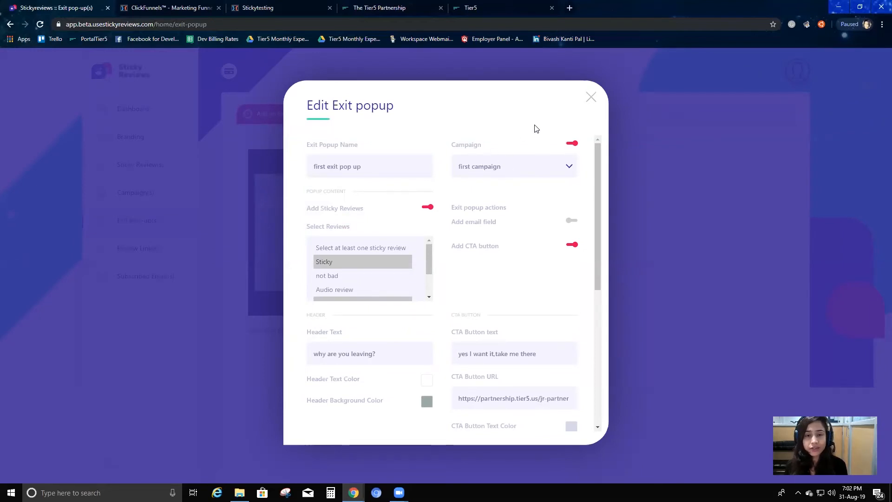
pyautogui.click(591, 97)
pyautogui.click(152, 196)
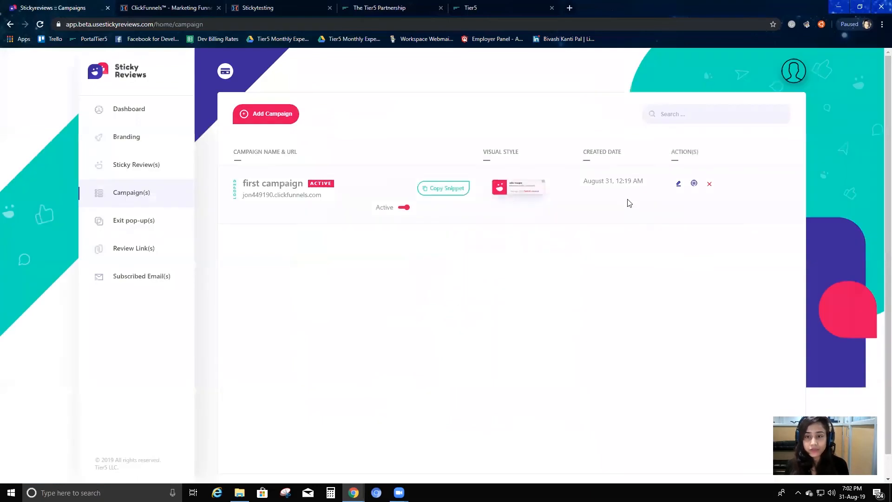
pyautogui.click(678, 184)
pyautogui.scroll(-3, 523, 375)
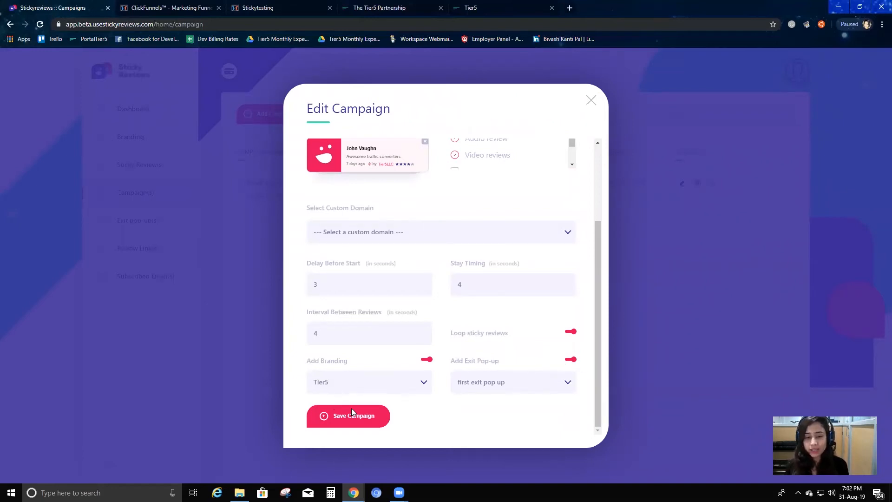
pyautogui.click(593, 102)
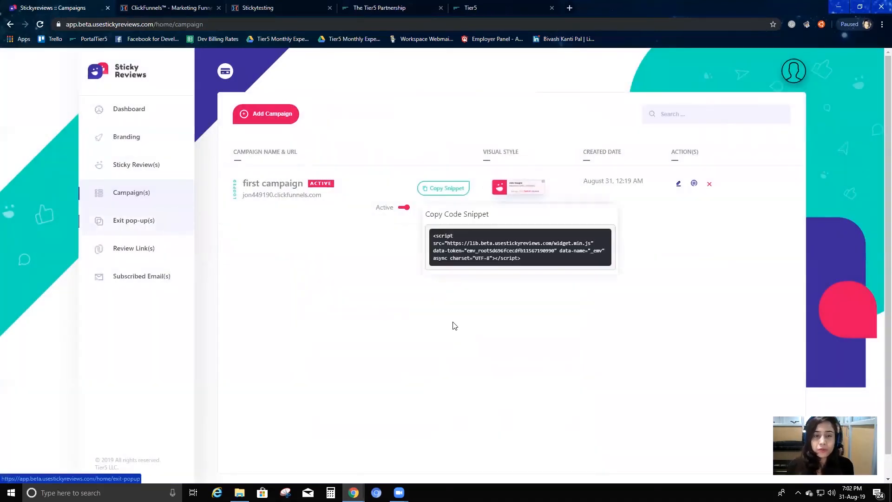
pyautogui.click(145, 228)
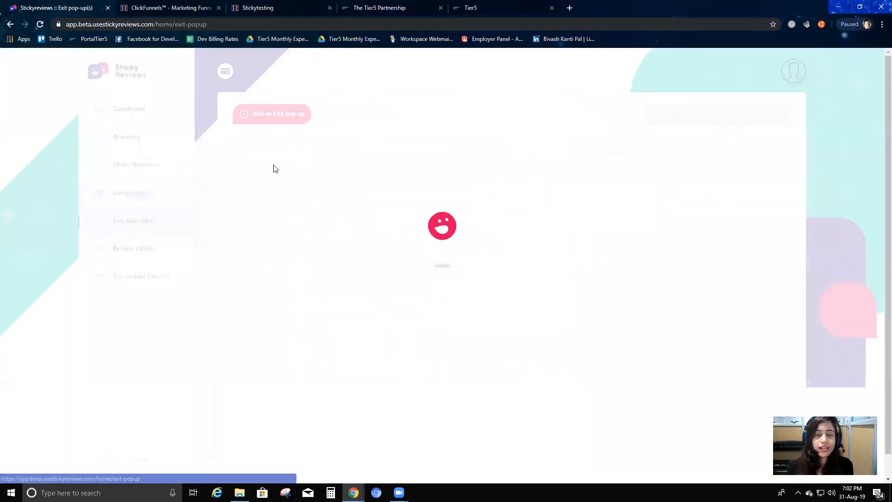
# Reload the live Stickytesting page, trigger its exit popup and play the video review inside it
pyautogui.click(271, 10)
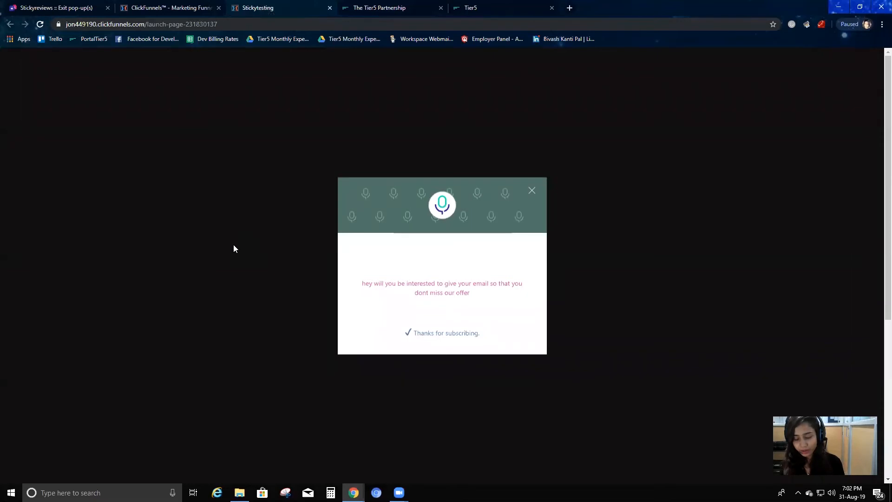
pyautogui.press('F5')
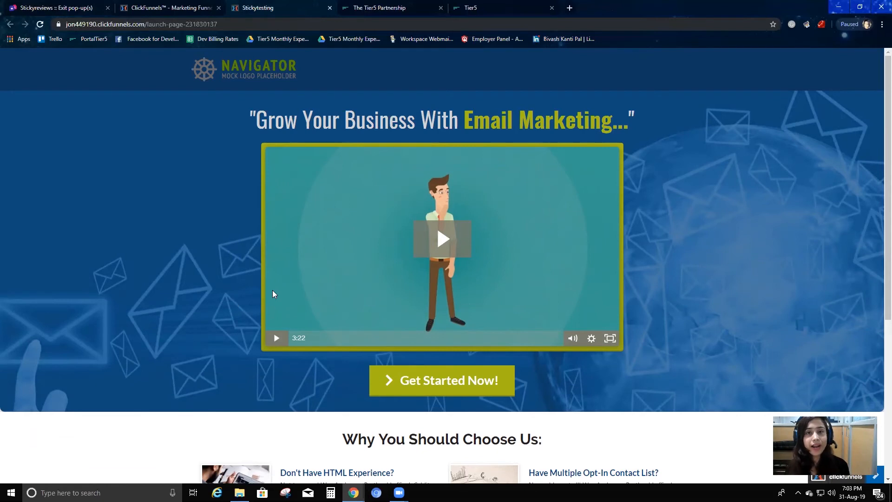
pyautogui.moveTo(246, 21)
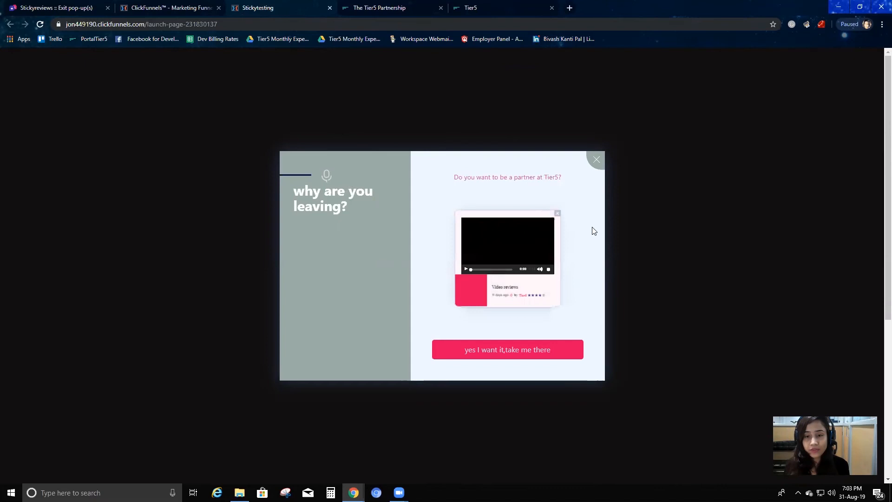
pyautogui.click(467, 271)
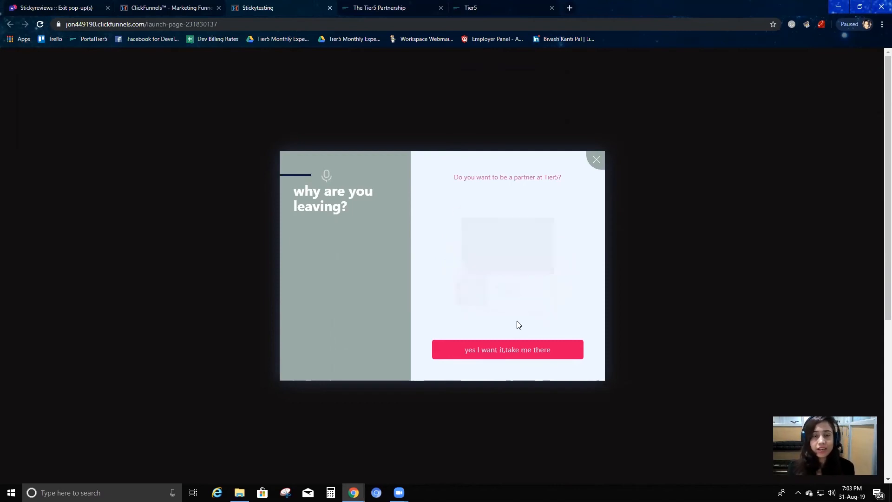
# Follow the popup's "yes I want it,take me there" button and look through the Tier5 Partnership page it leads to
pyautogui.click(511, 354)
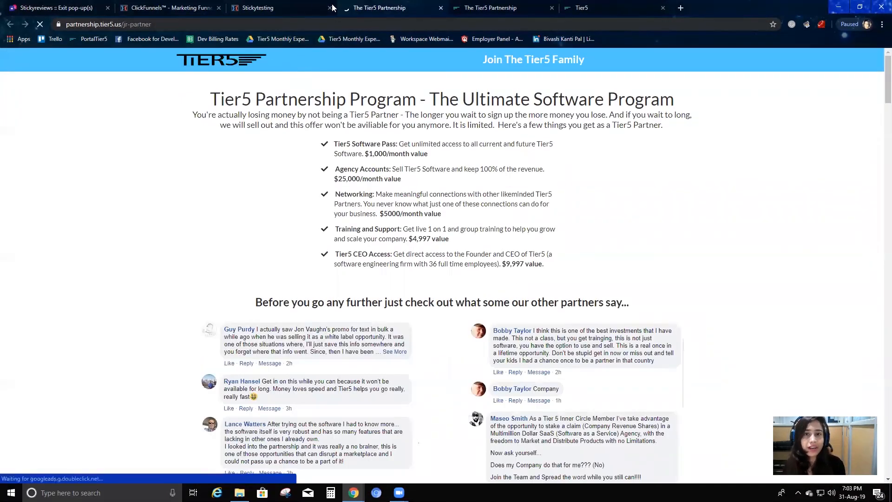
pyautogui.click(273, 5)
pyautogui.click(372, 7)
pyautogui.scroll(-7, 346, 211)
pyautogui.scroll(-13, 346, 212)
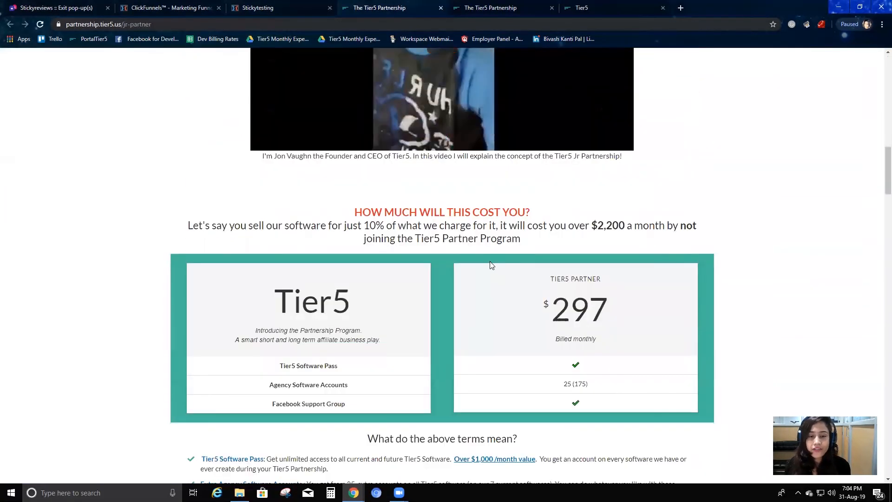
pyautogui.scroll(-5, 492, 265)
pyautogui.scroll(20, 372, 411)
# Reopen "first exit pop up" in Sticky Reviews, review its campaign, CTA and appearance settings, and close it without saving
pyautogui.click(106, 3)
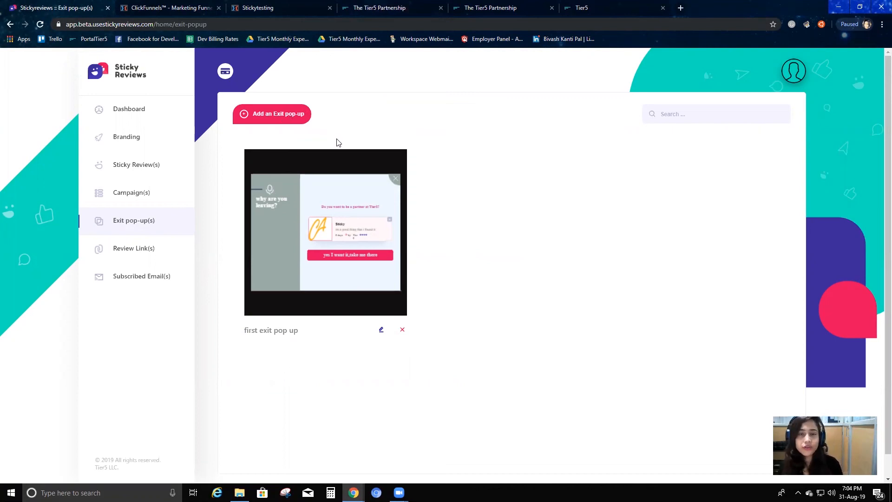
pyautogui.click(381, 330)
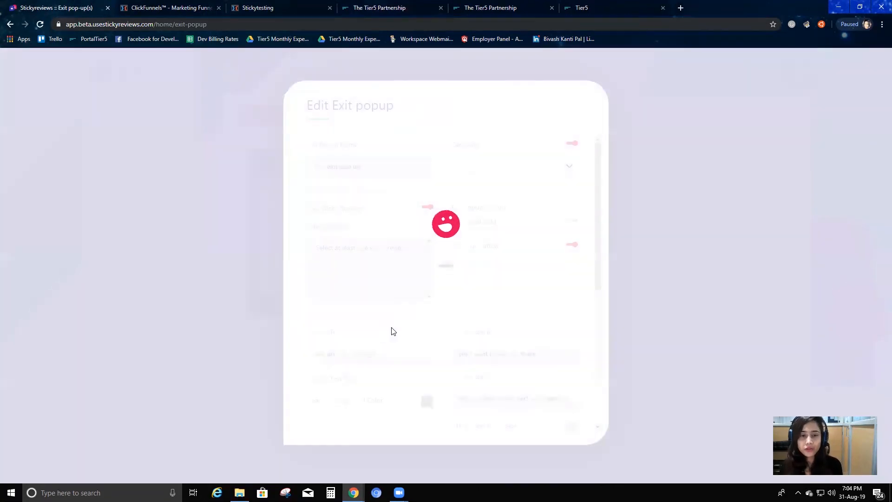
pyautogui.click(544, 167)
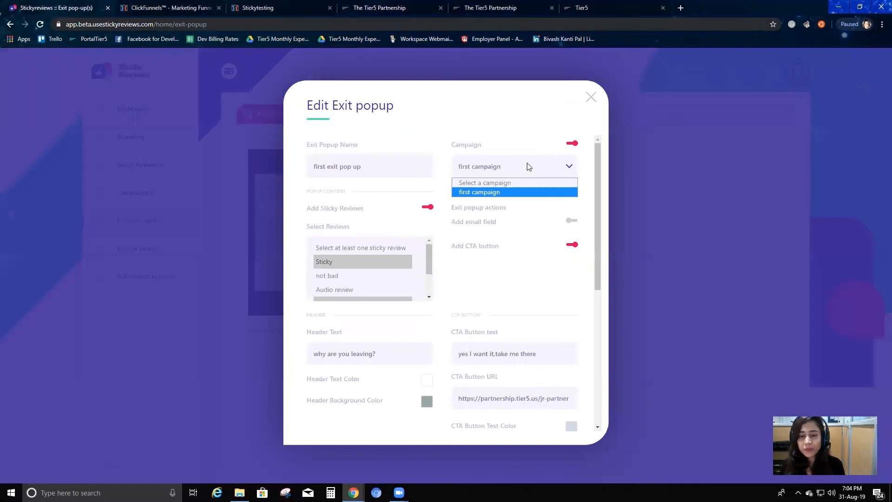
pyautogui.scroll(-6, 420, 299)
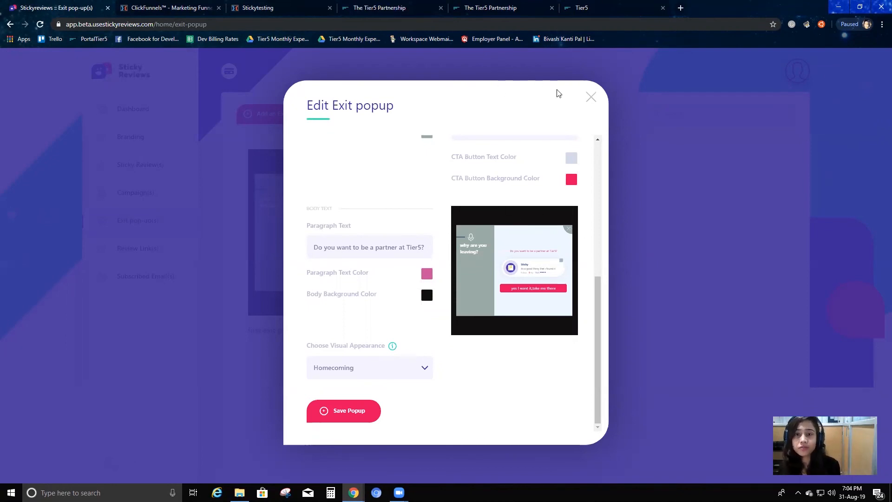
pyautogui.scroll(3, 512, 293)
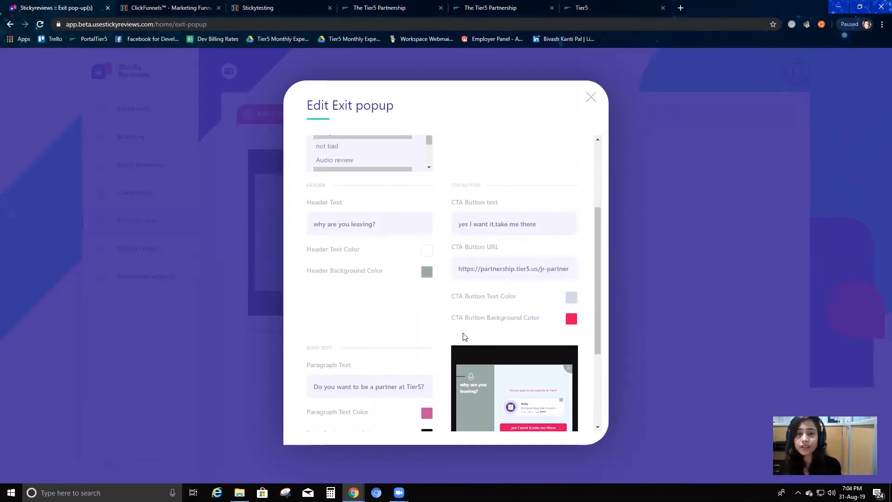
pyautogui.click(592, 98)
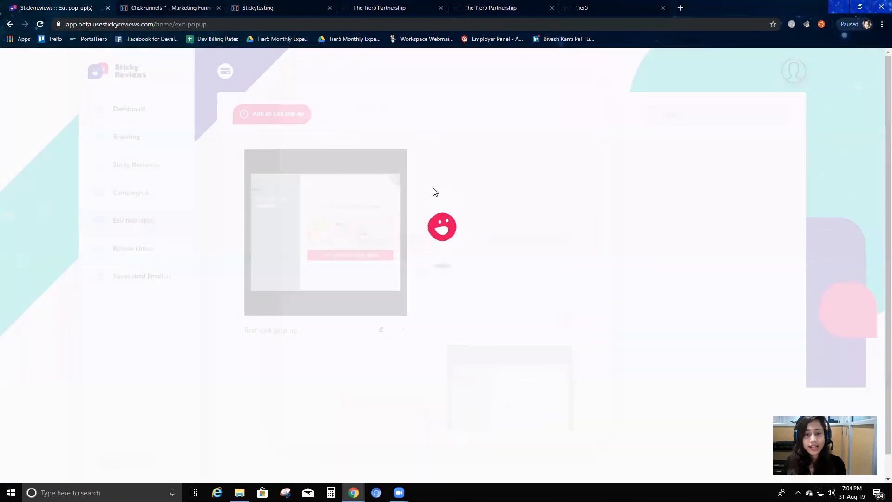